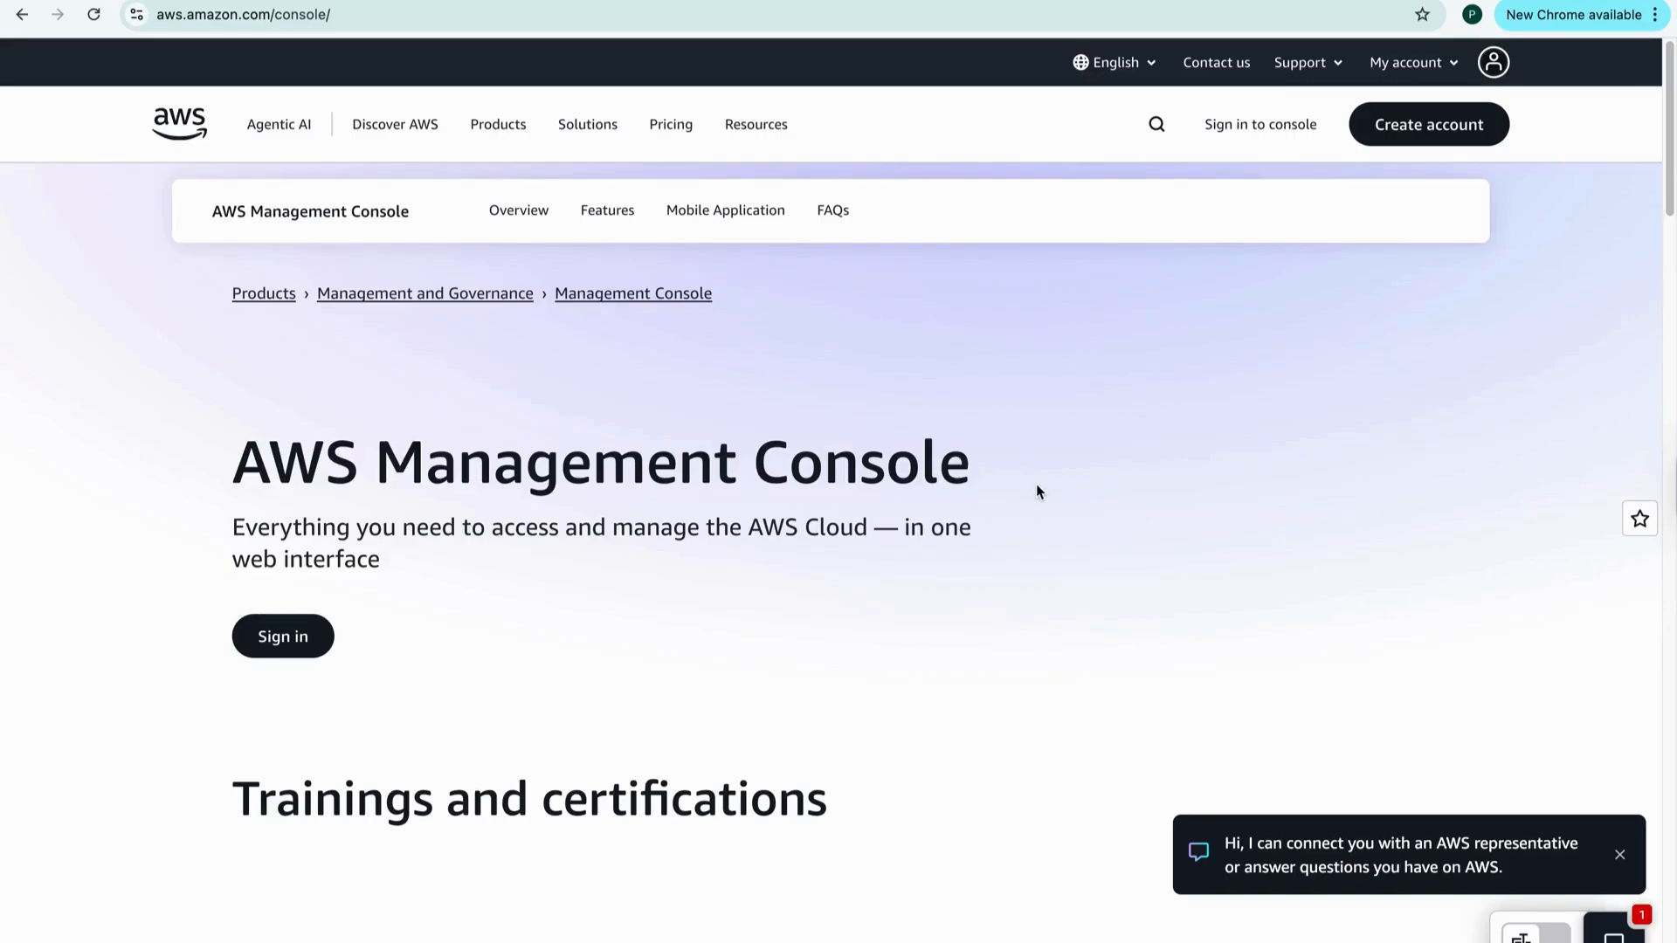
# - Go from Create account's Getting started page to the AWS console sign-in page
pyautogui.click(1427, 140)
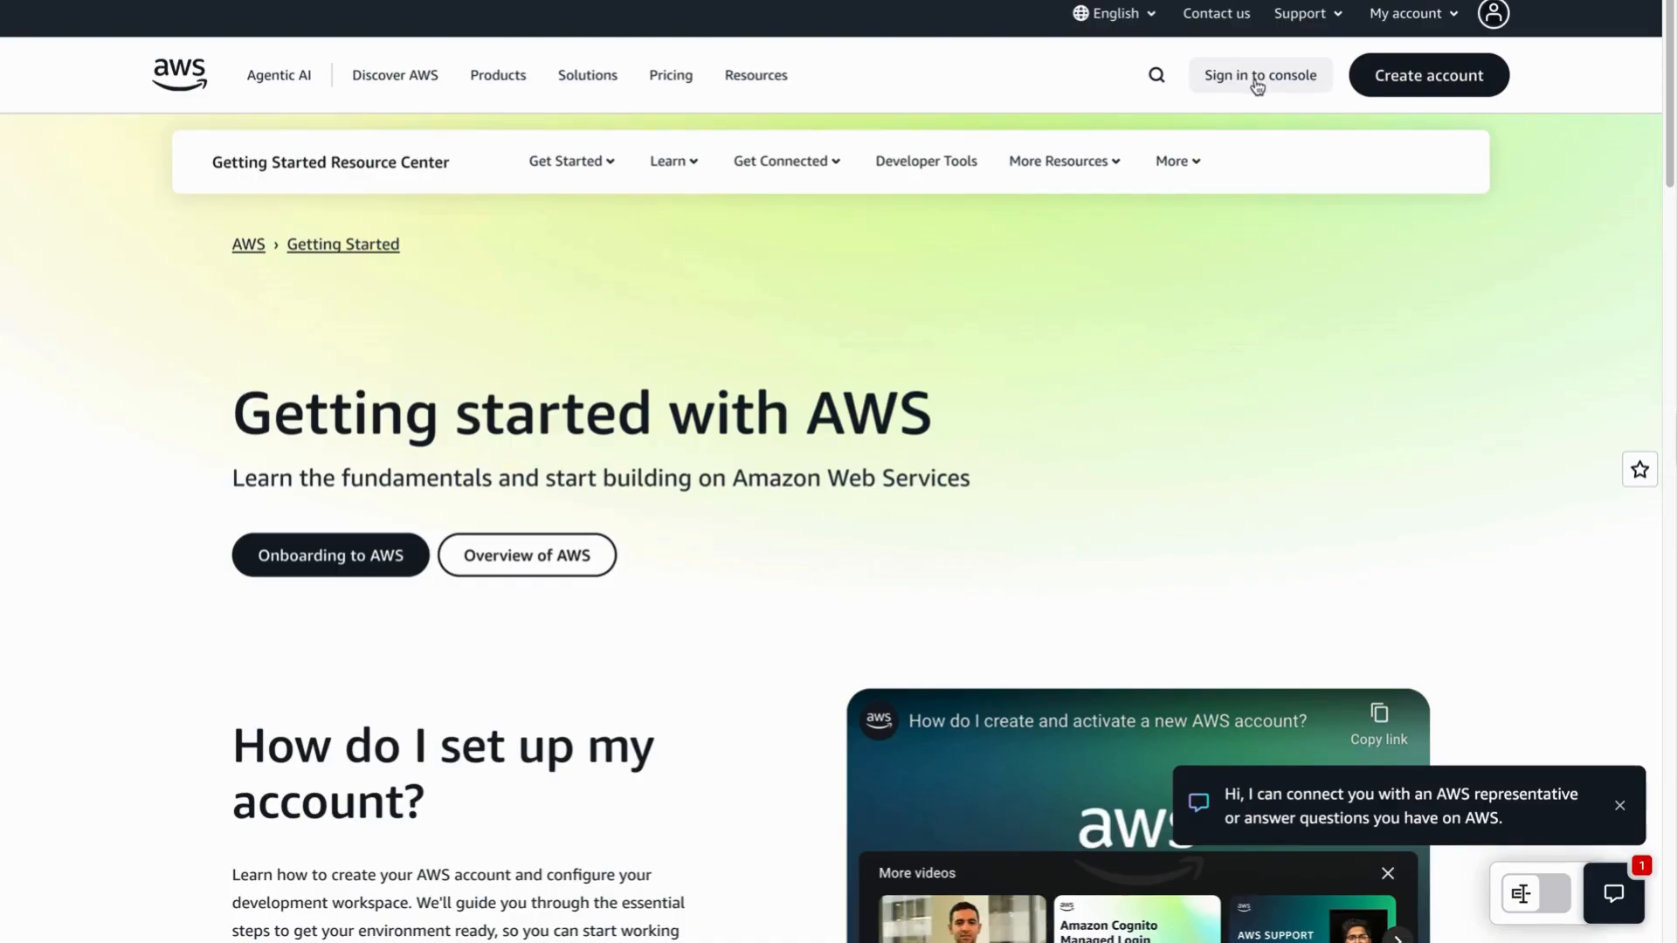
pyautogui.click(1256, 81)
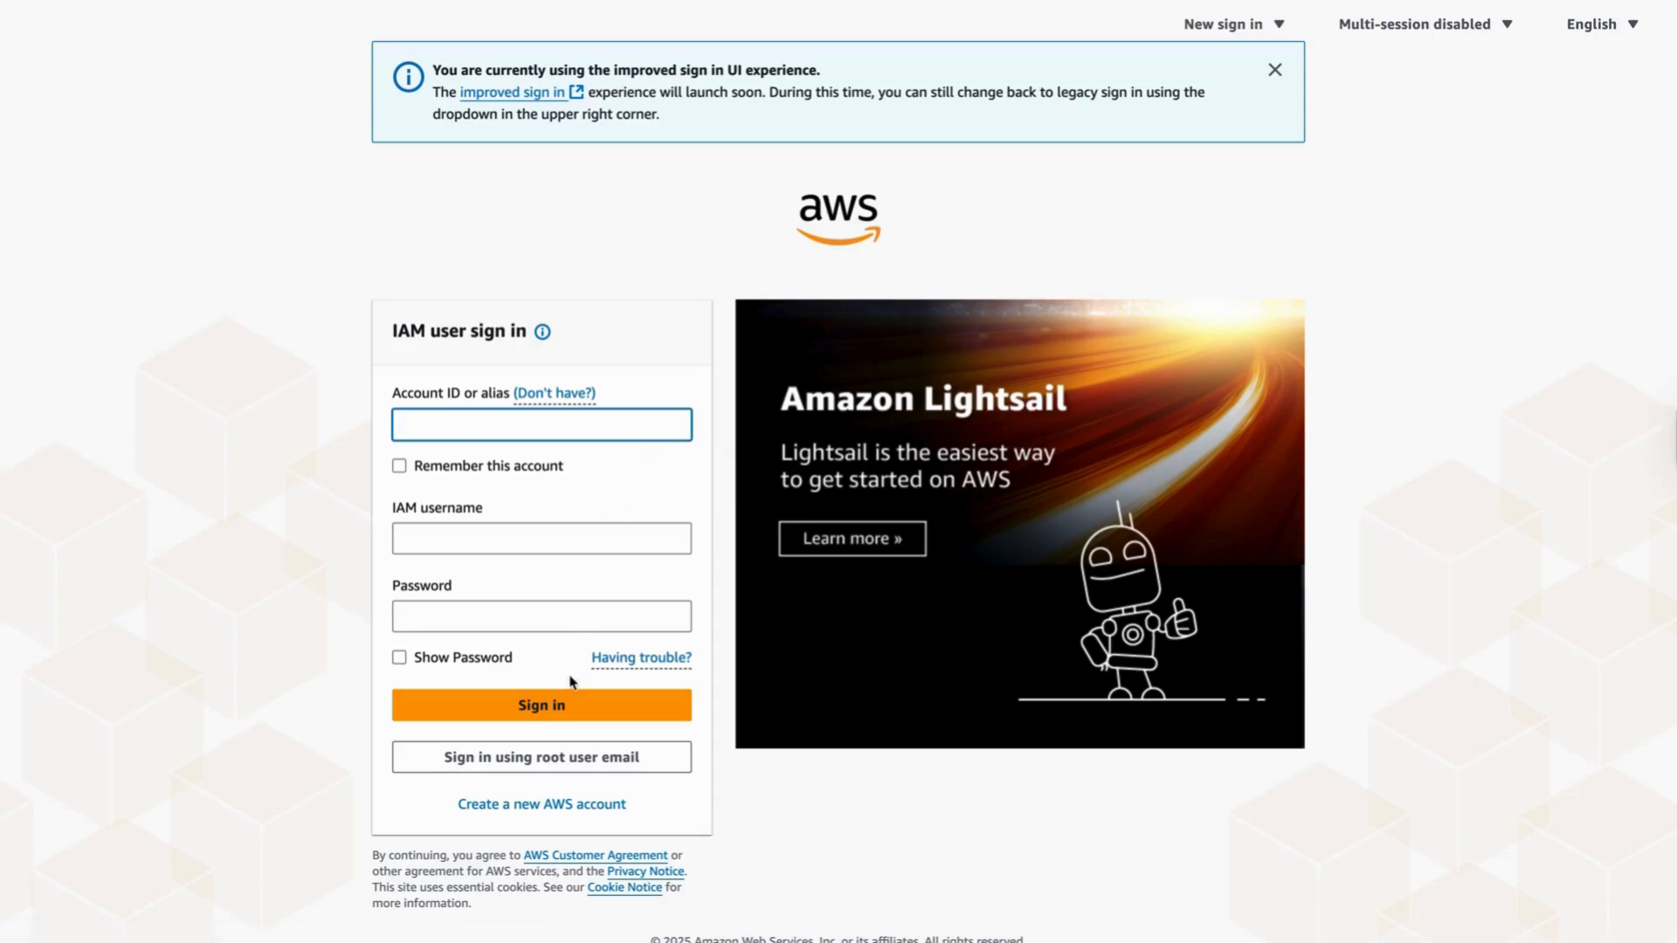
# - Sign in as the root user with the saved account e-mail and the account password
pyautogui.click(533, 767)
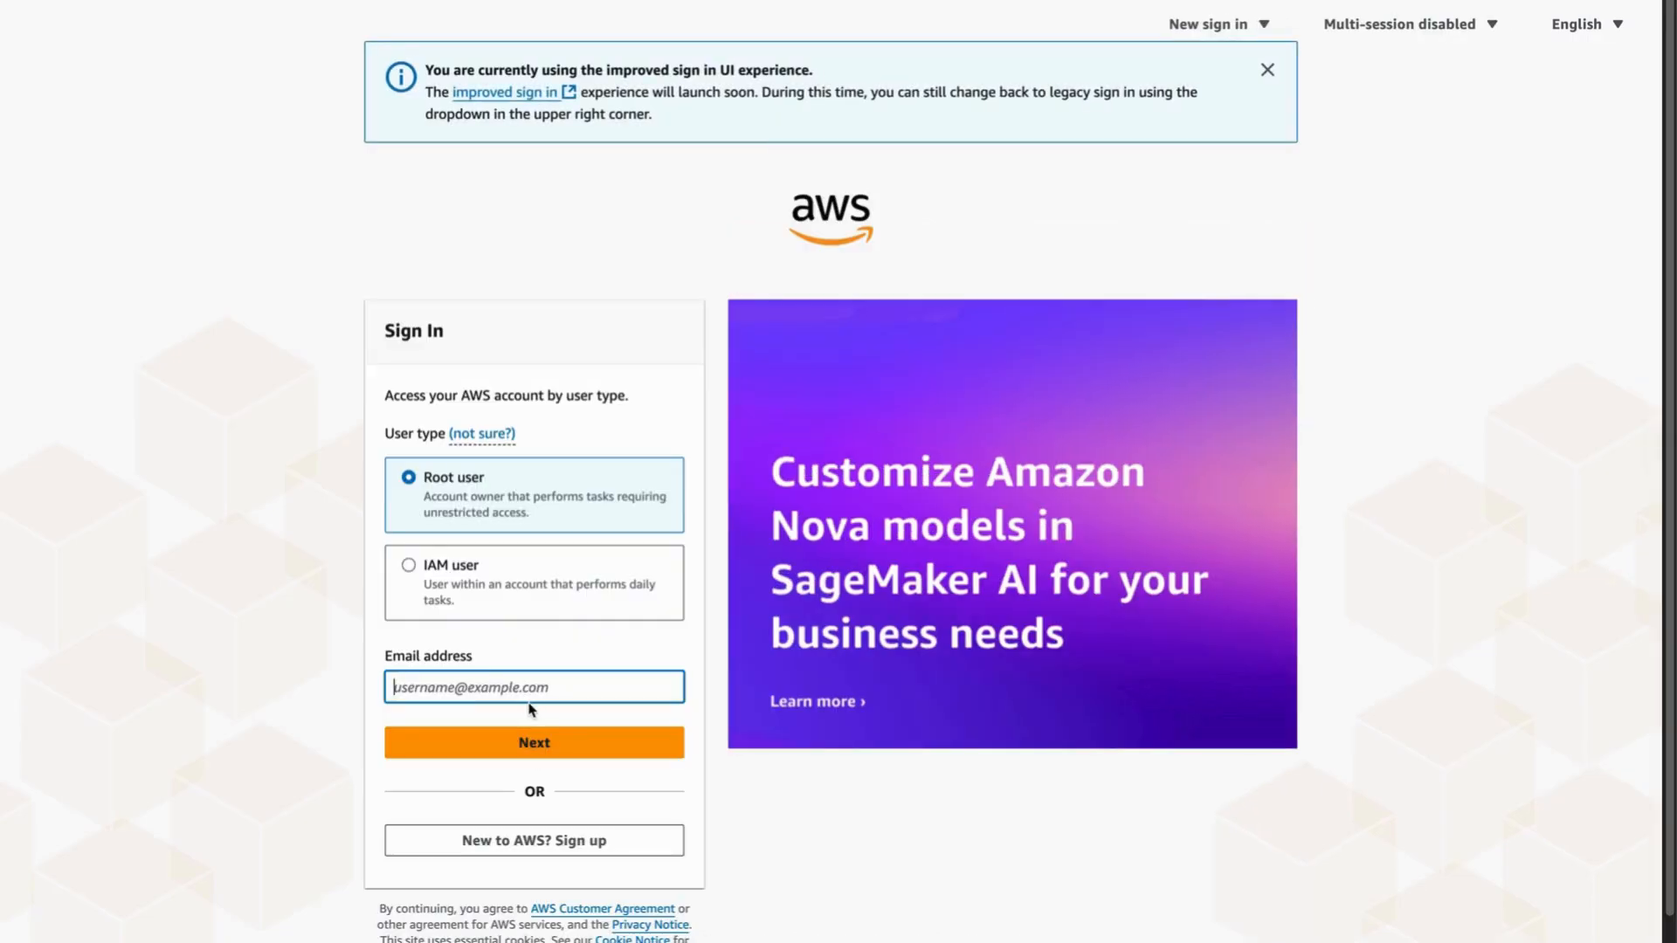
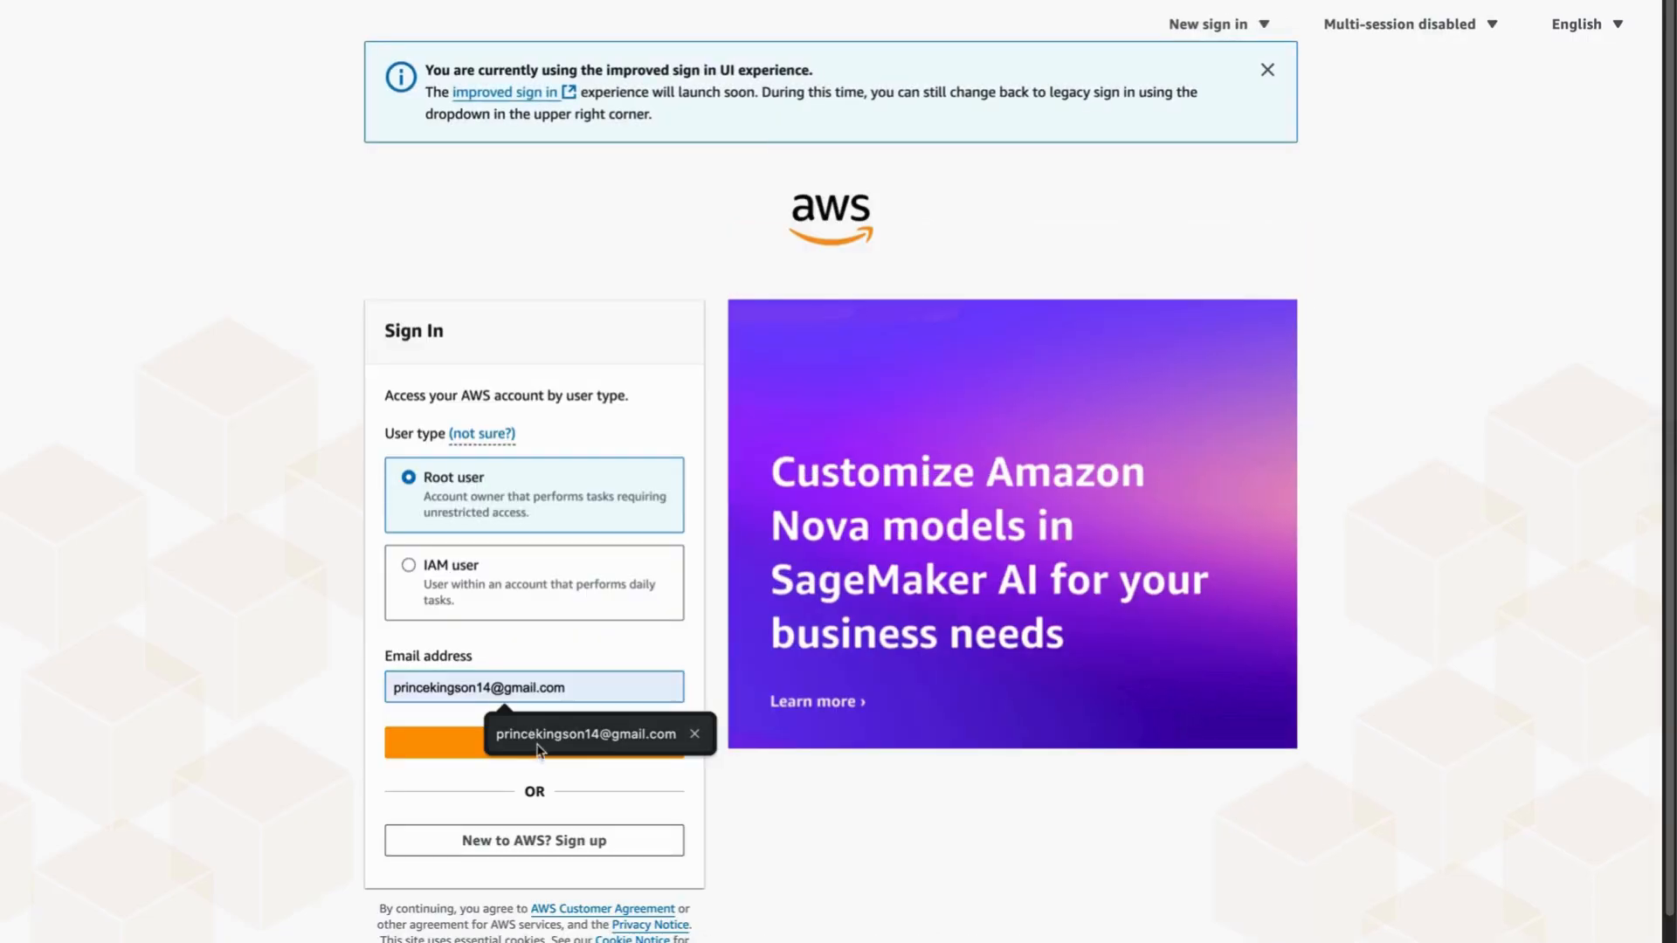
pyautogui.click(536, 743)
pyautogui.click(540, 753)
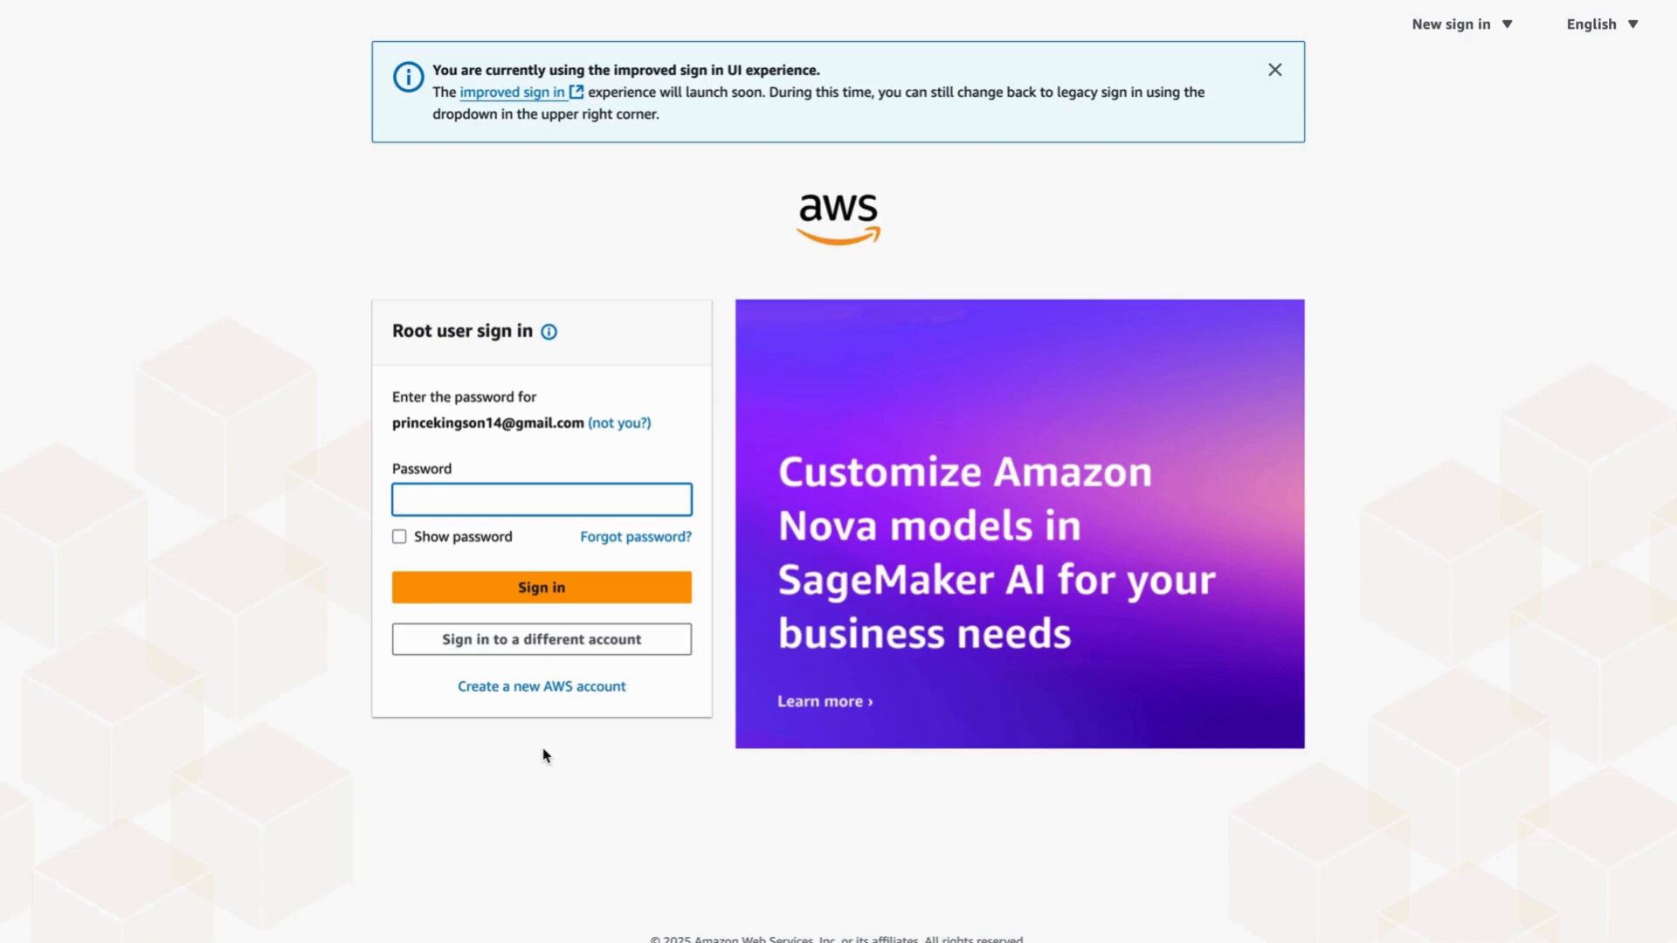
pyautogui.write('••••••••••••••••••••')
pyautogui.click(559, 594)
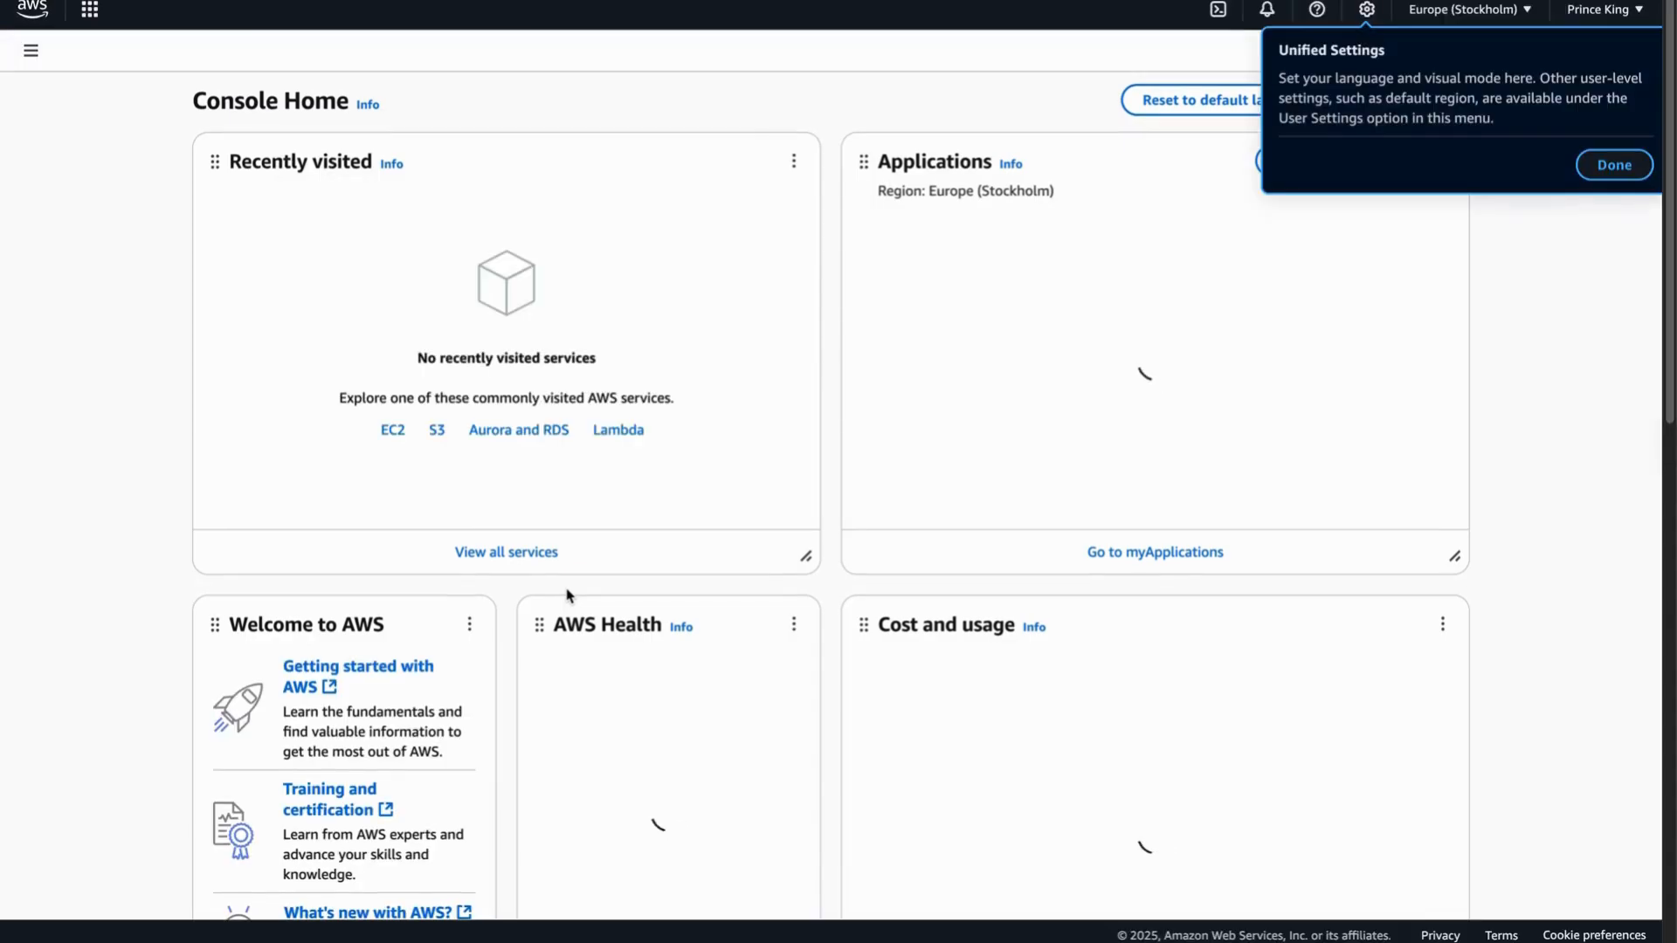
# - Close the Unified Settings tip and switch the region to US East (N. Virginia), us-east-1
pyautogui.click(1612, 165)
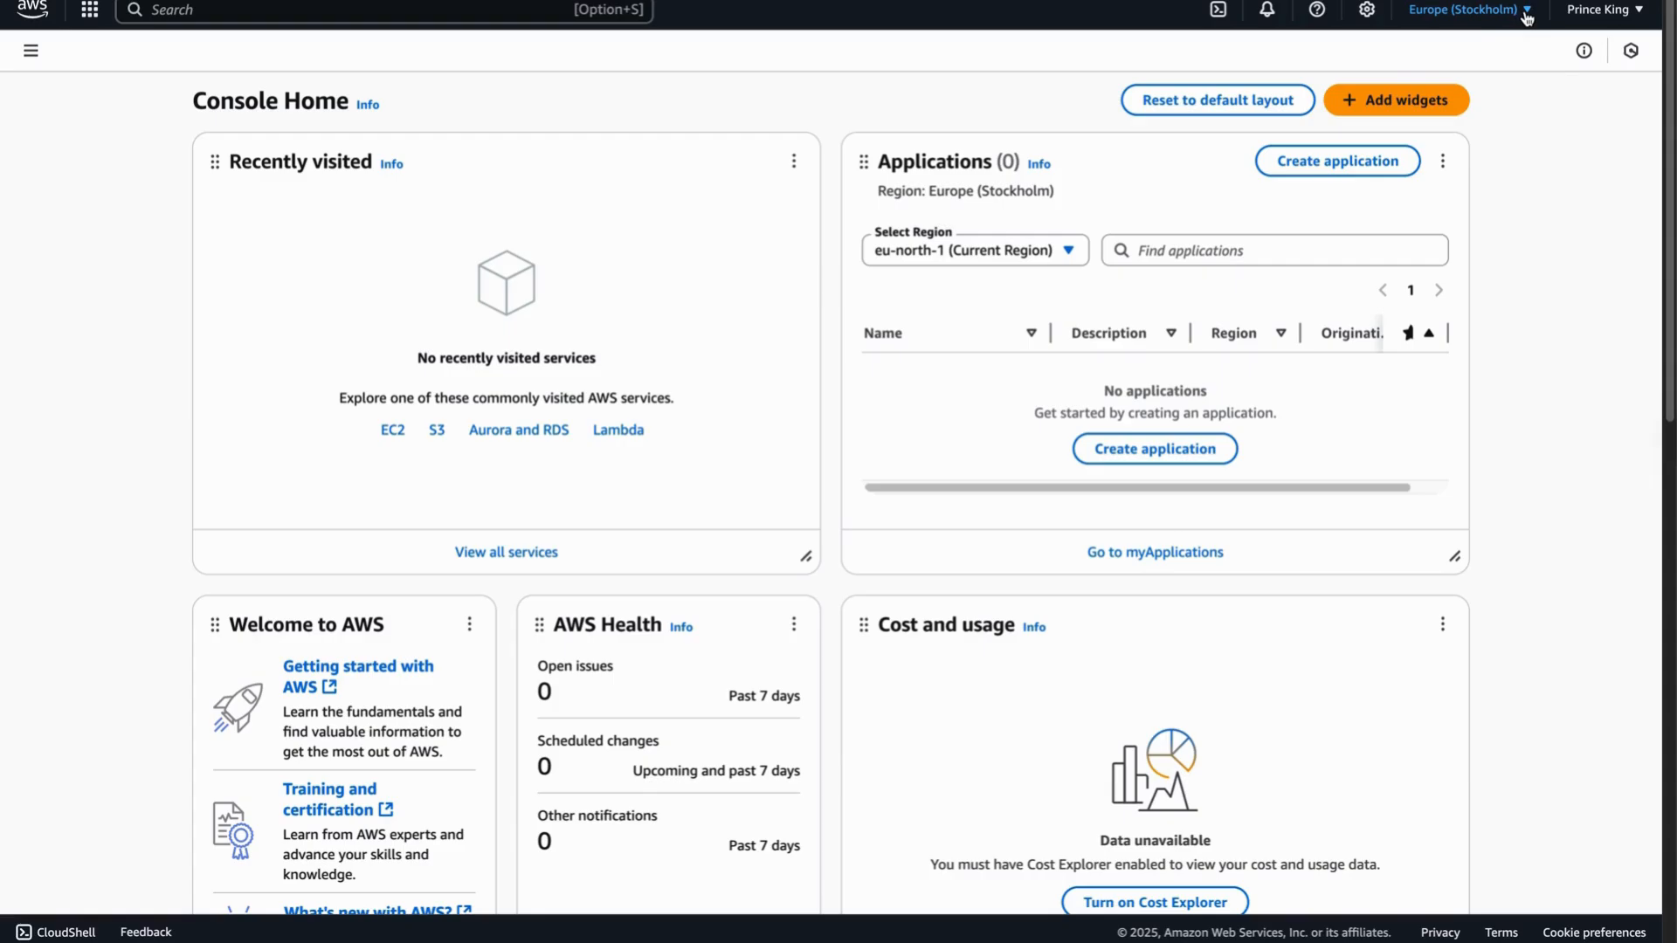
pyautogui.click(1524, 13)
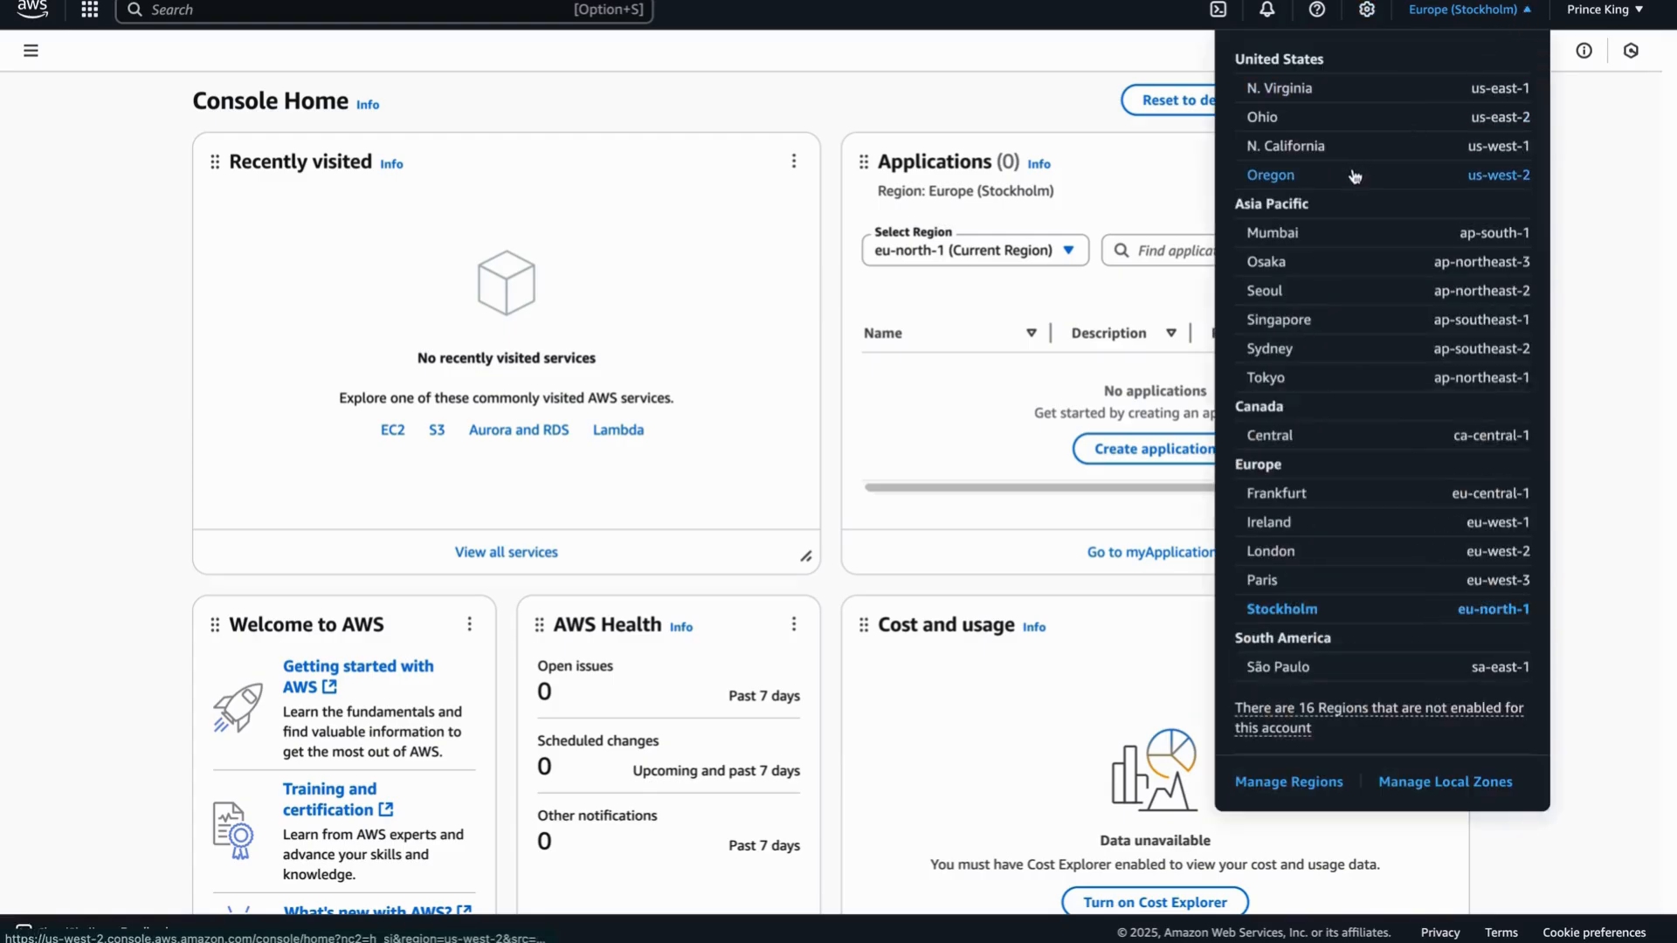
pyautogui.click(1296, 93)
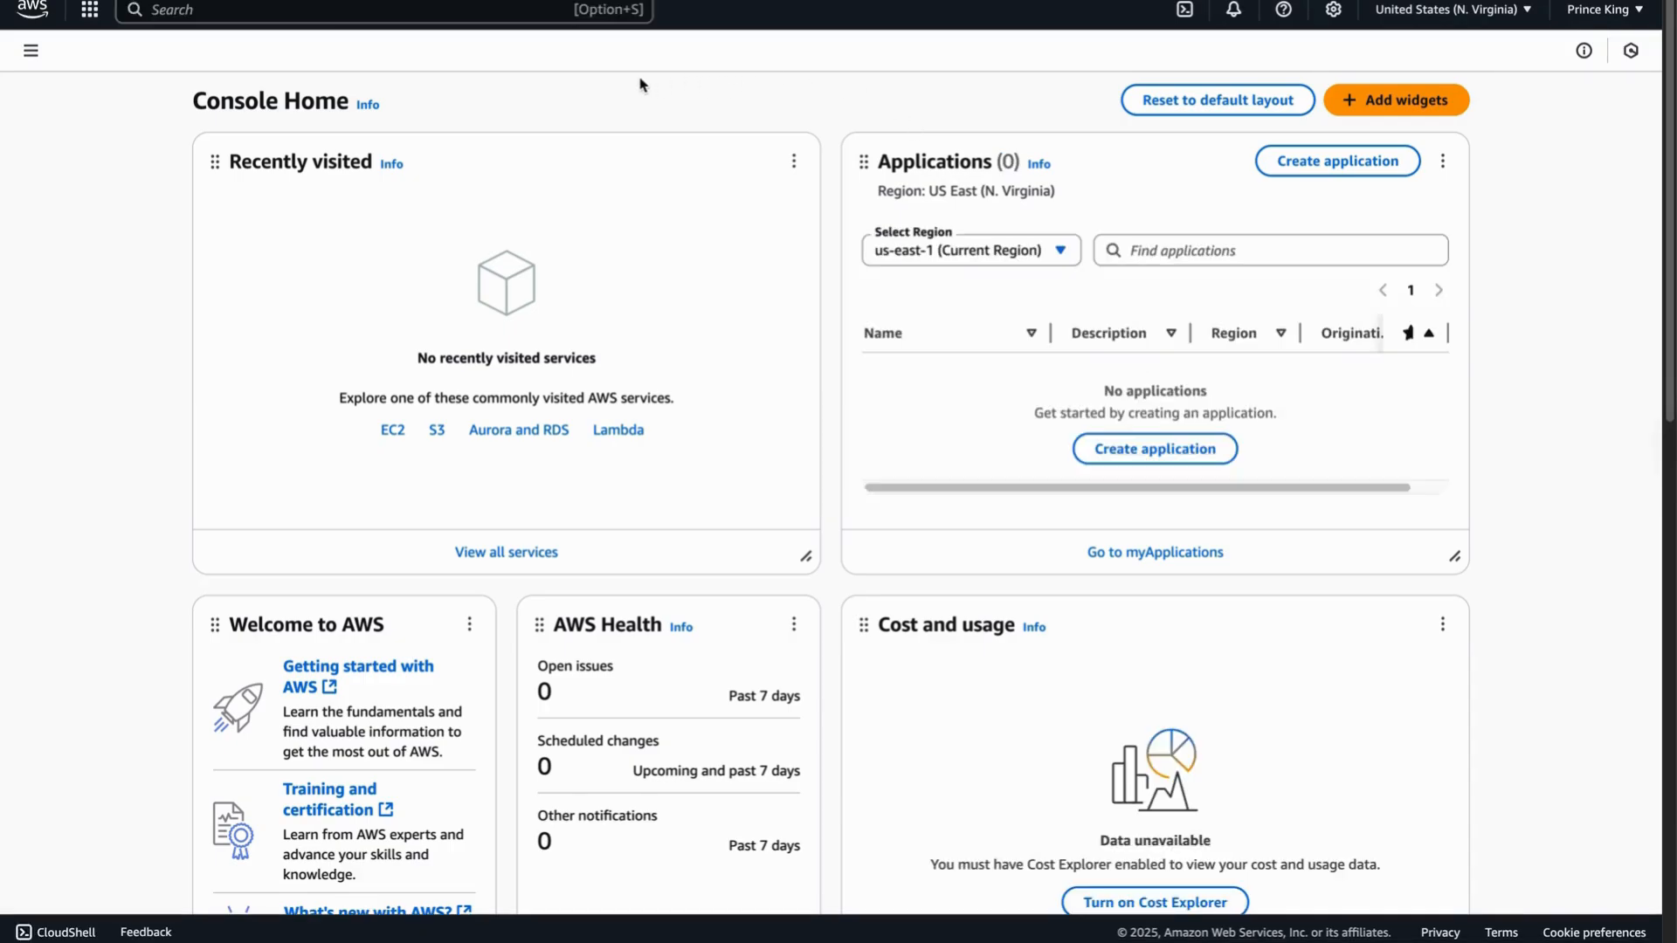
# - Search 'iam' and open IAM's Users page, which shows Users (0)
pyautogui.click(444, 15)
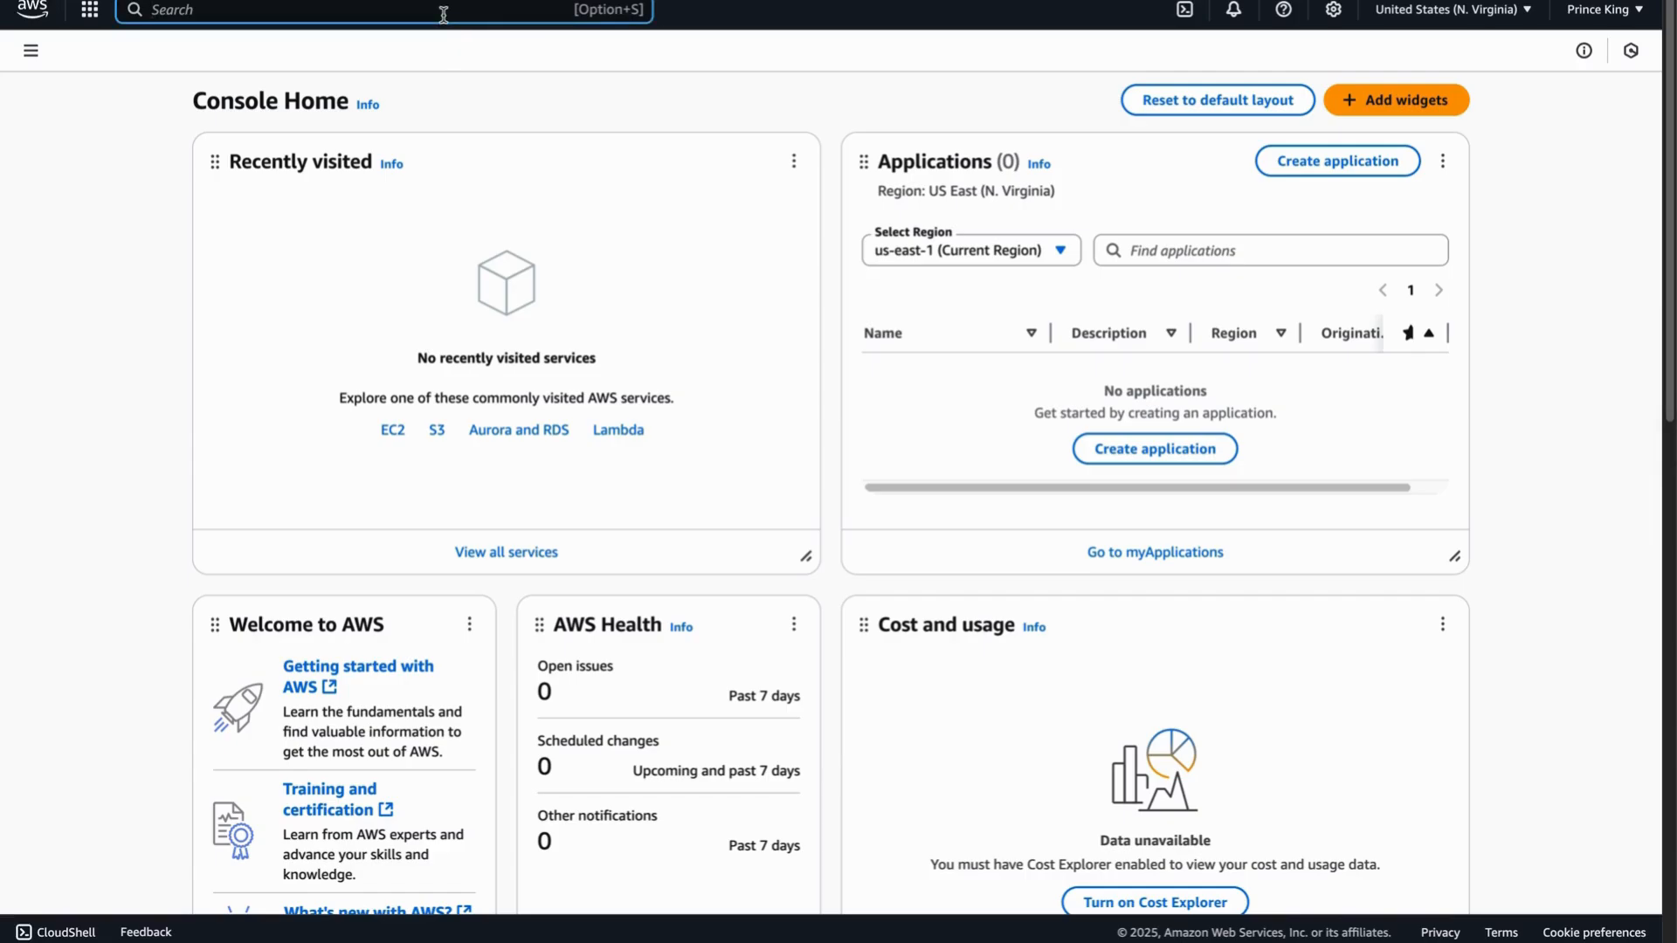
pyautogui.write('iam')
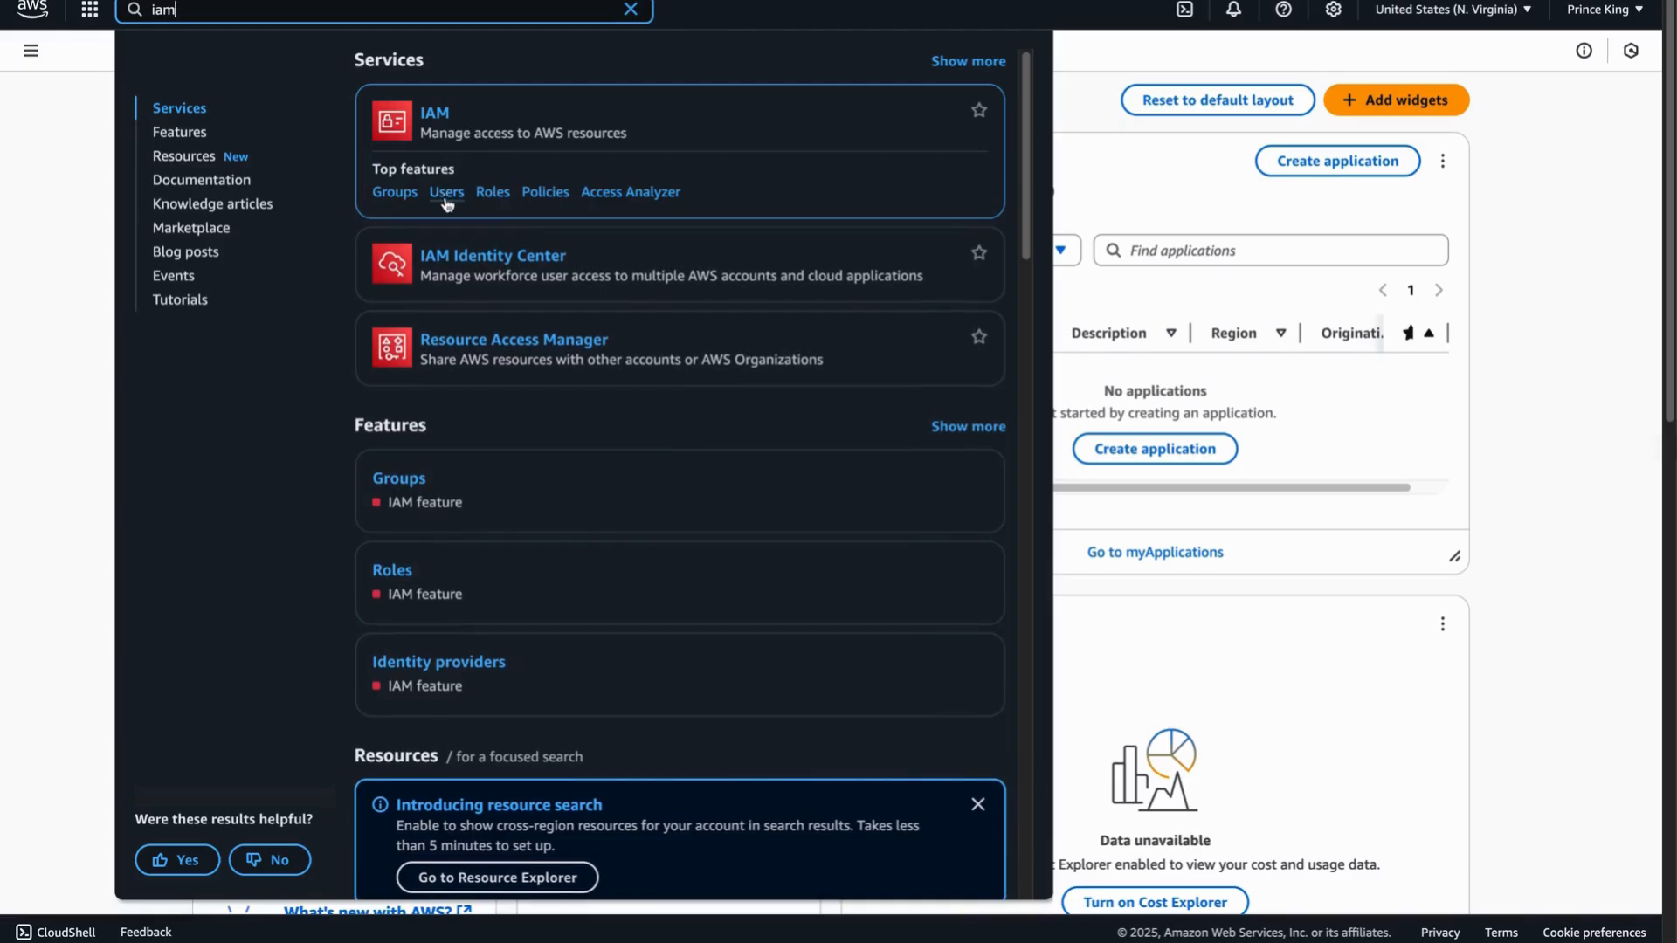
pyautogui.click(450, 200)
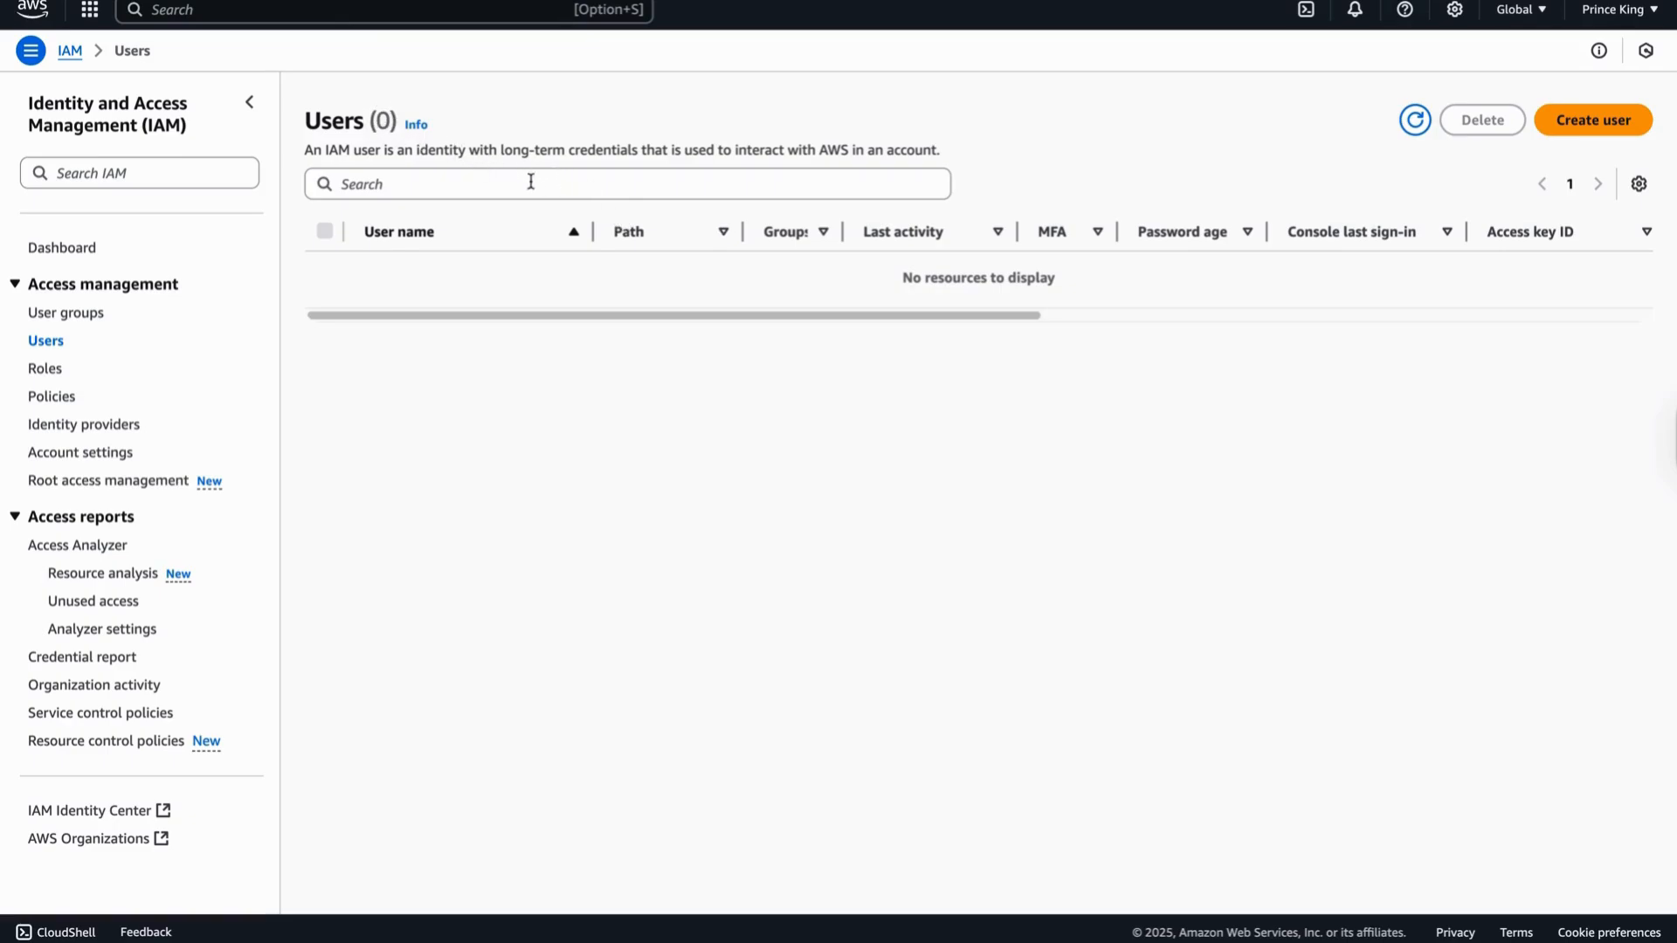
# - Start a new user named 'Job' with AWS Management Console access enabled
pyautogui.click(1570, 126)
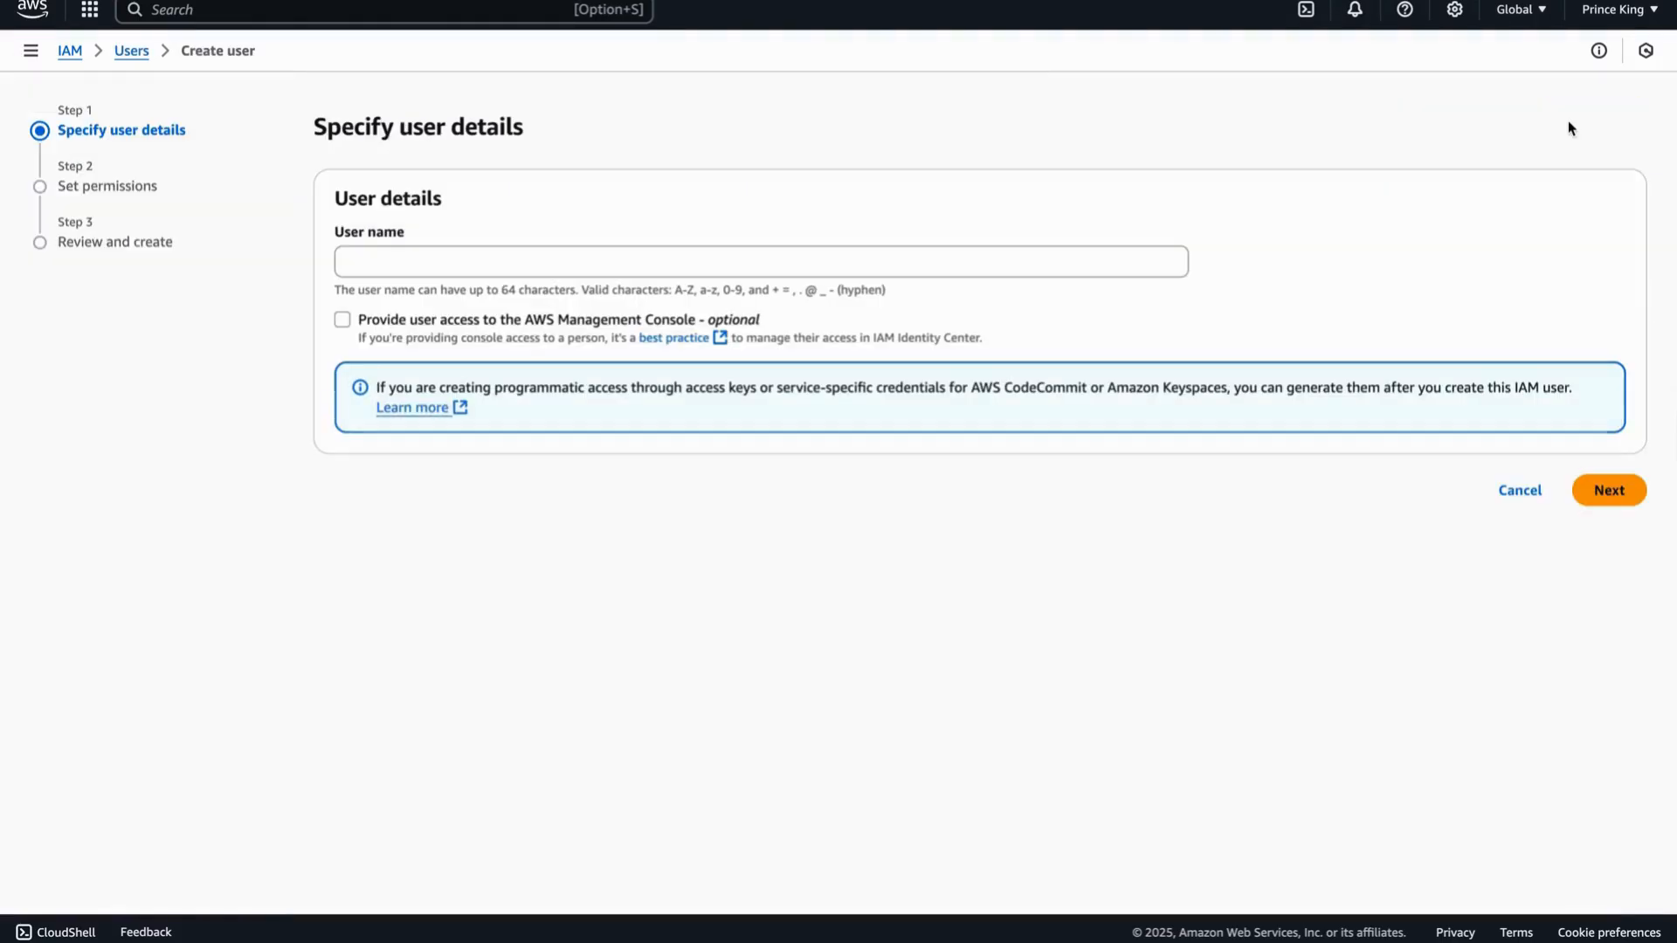
pyautogui.click(798, 255)
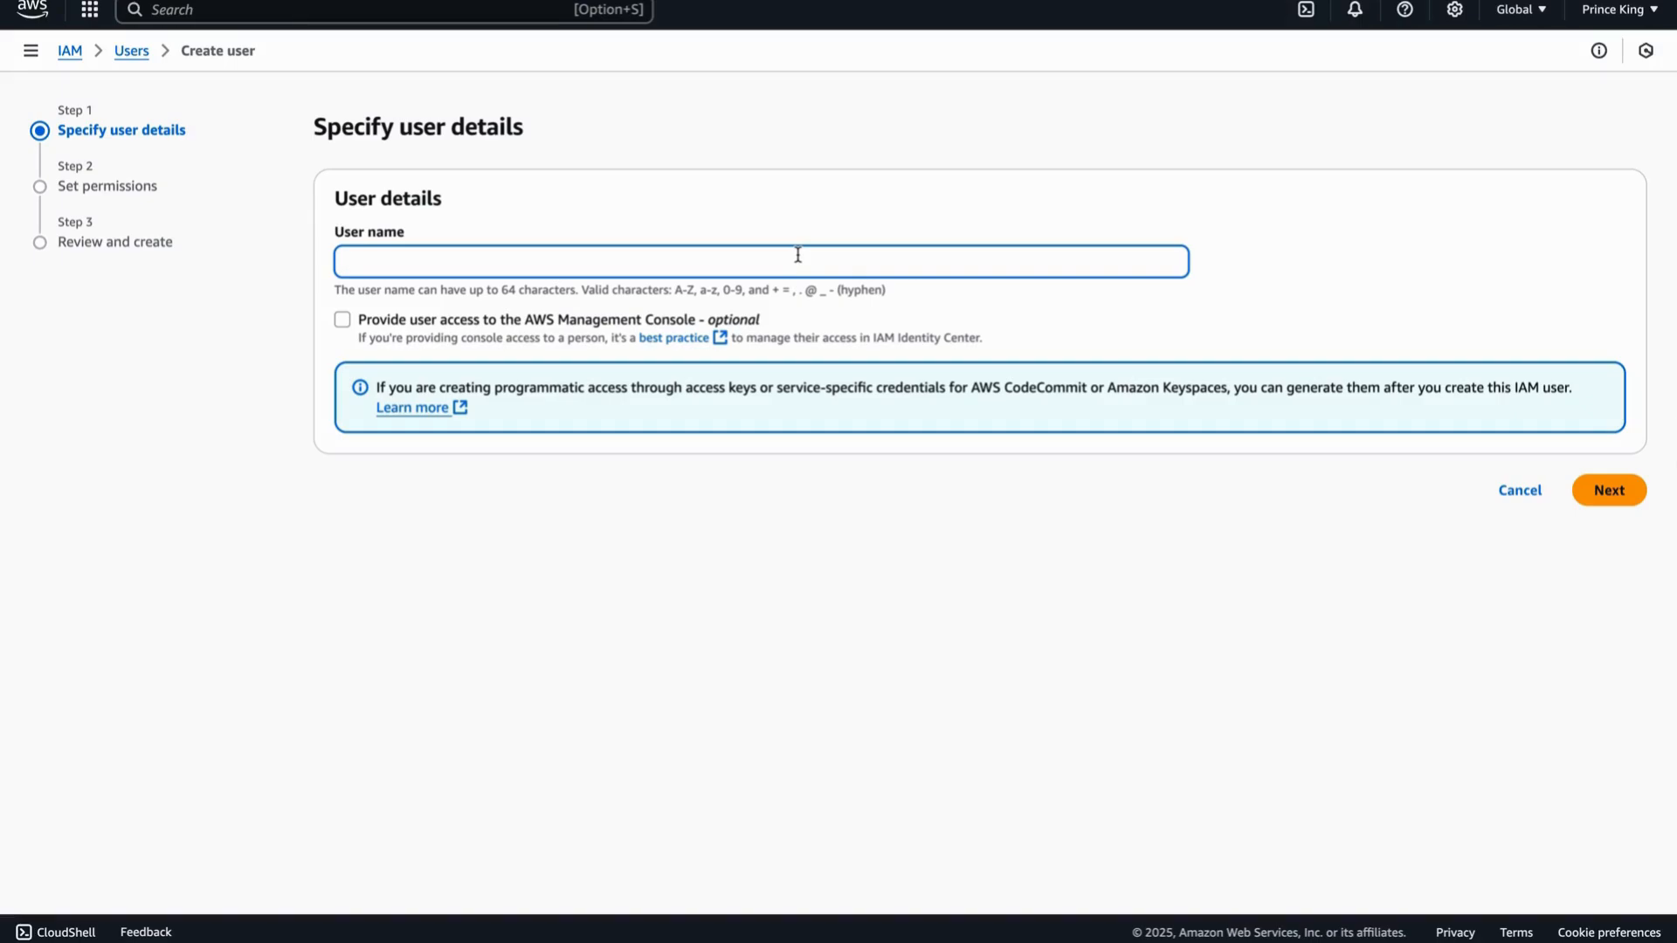
pyautogui.write('Job')
pyautogui.click(344, 329)
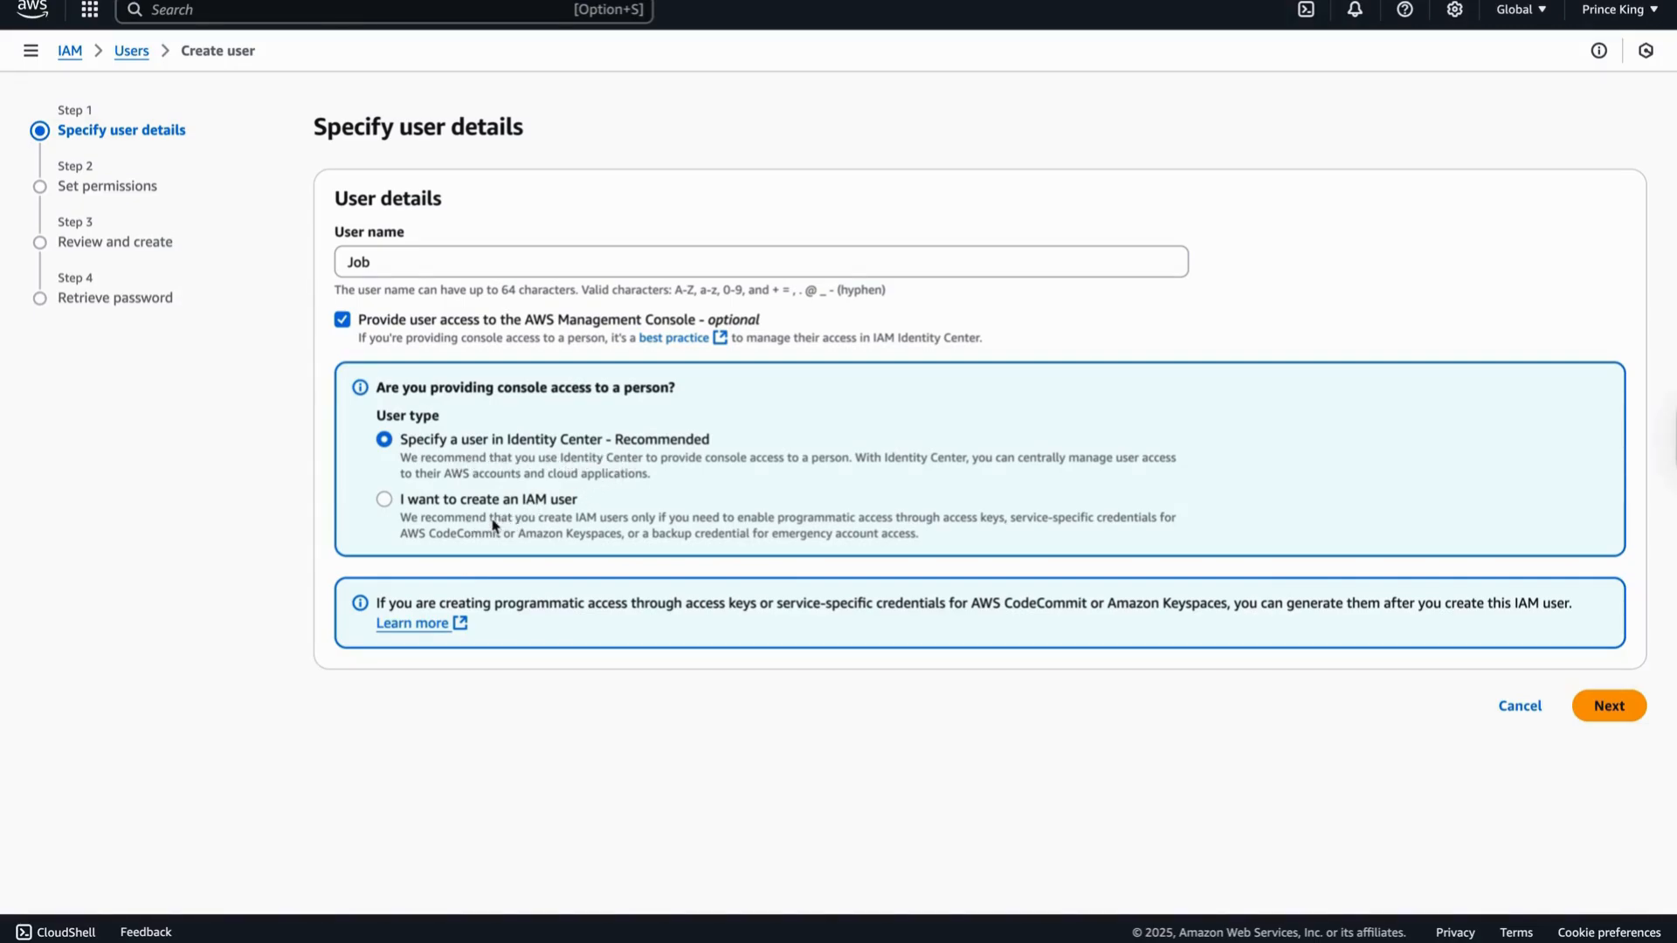
# - Choose 'I want to create an IAM user' with a custom password and no forced reset, then continue
pyautogui.click(385, 504)
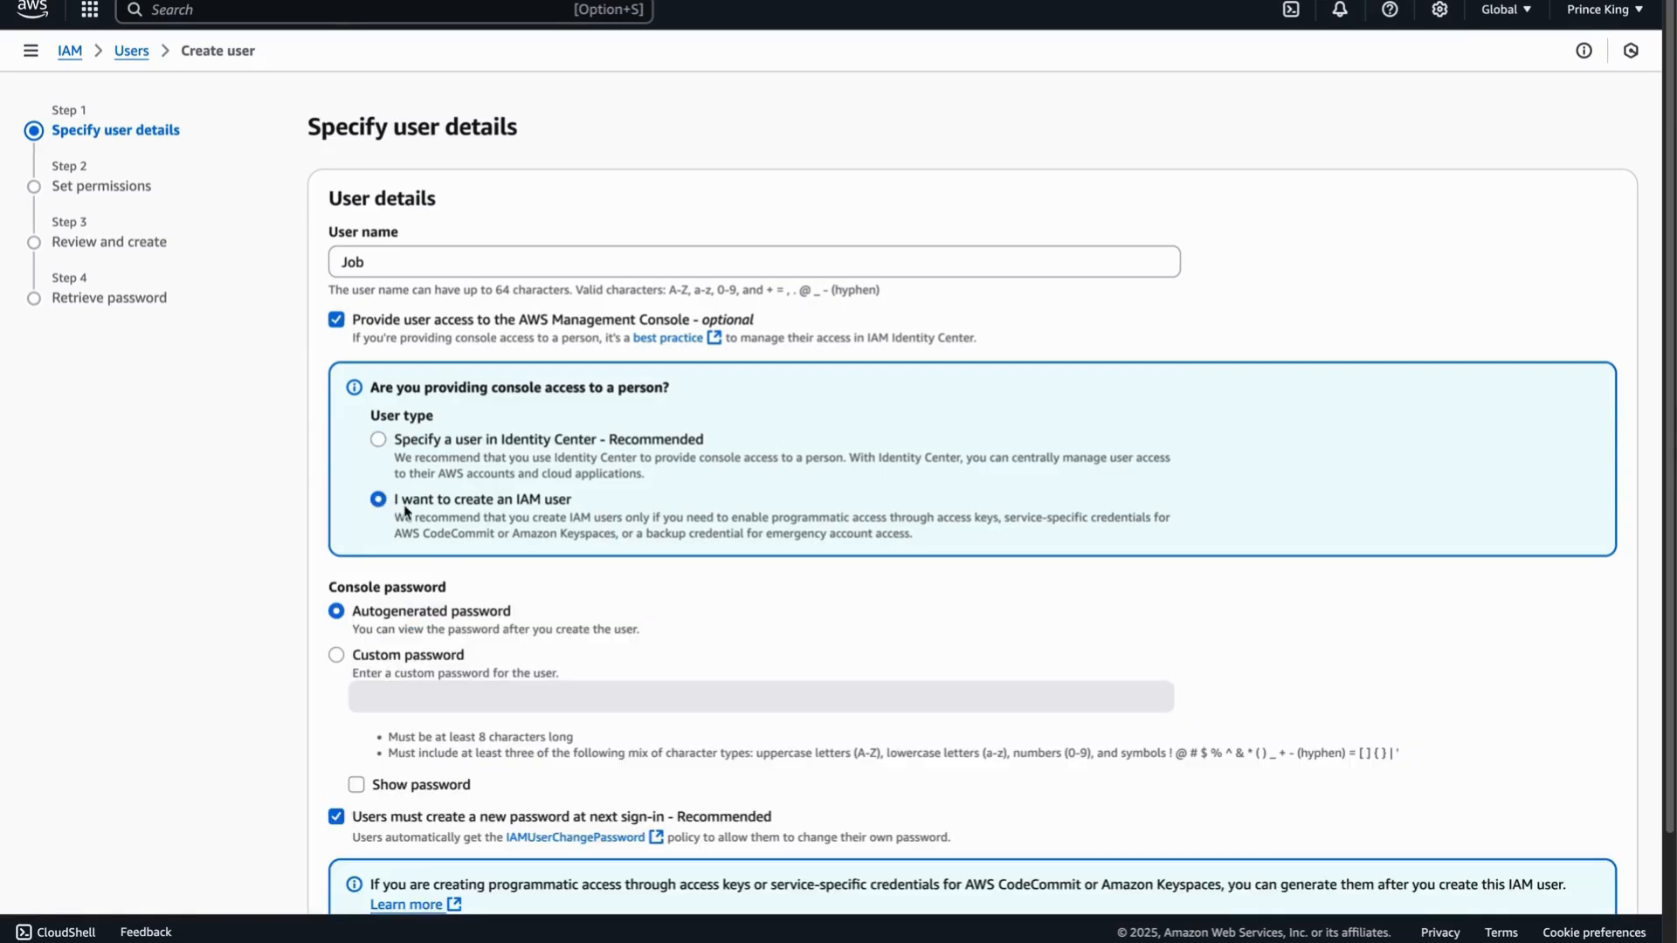
pyautogui.scroll(-1, 414, 516)
pyautogui.scroll(-1, 428, 514)
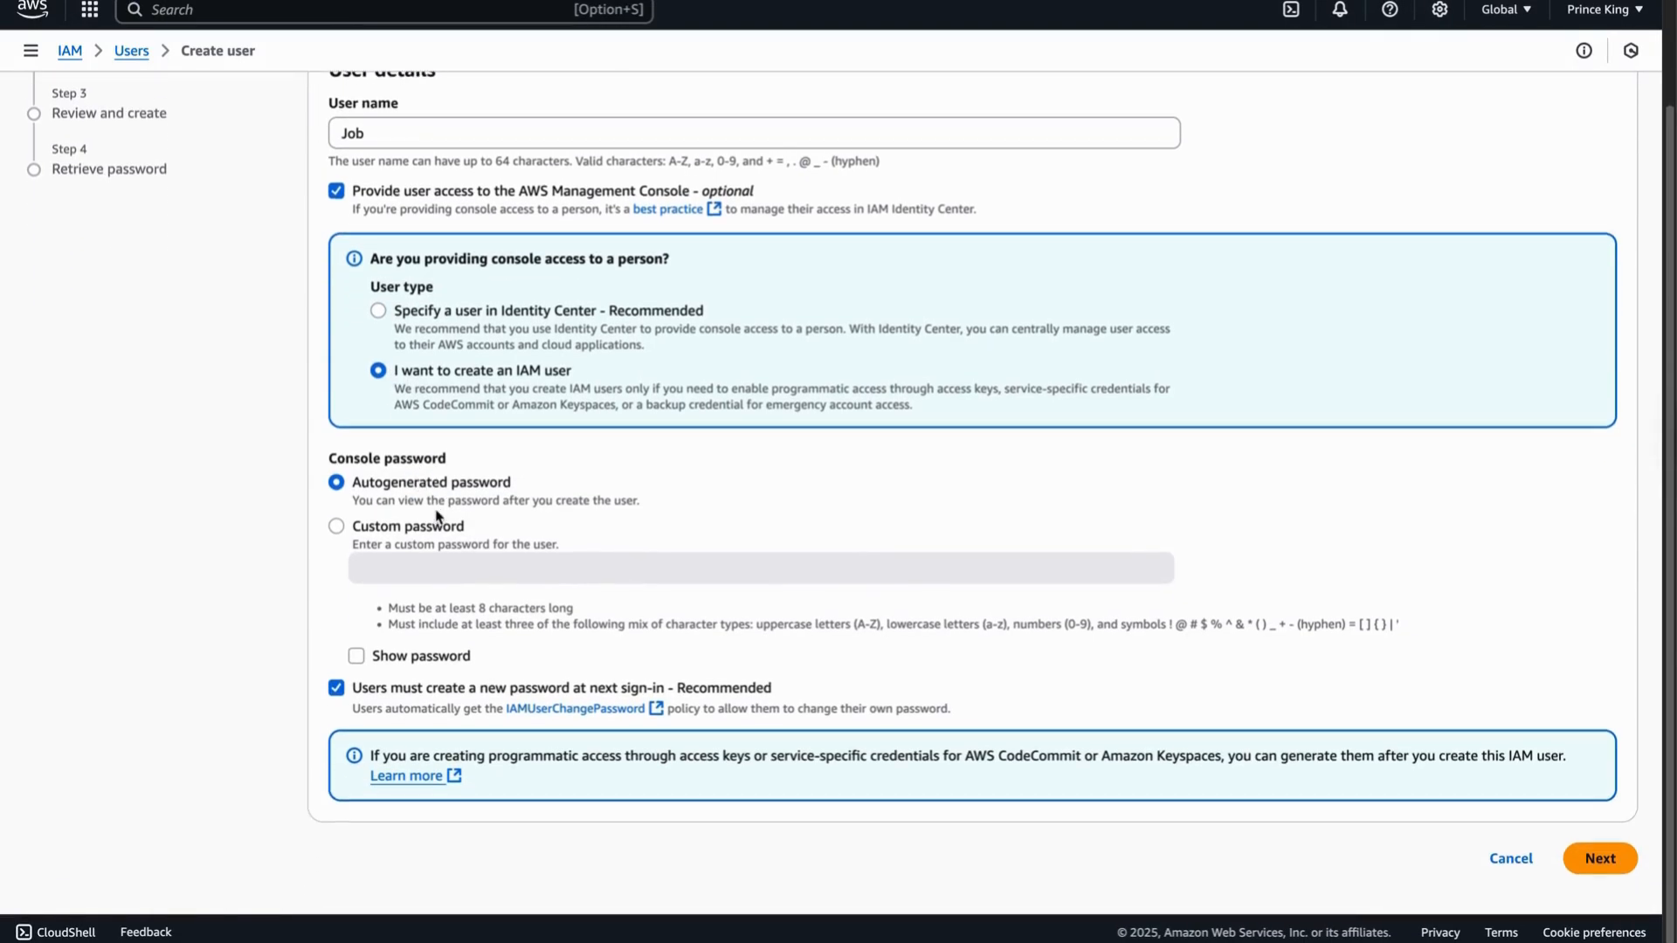
pyautogui.click(336, 526)
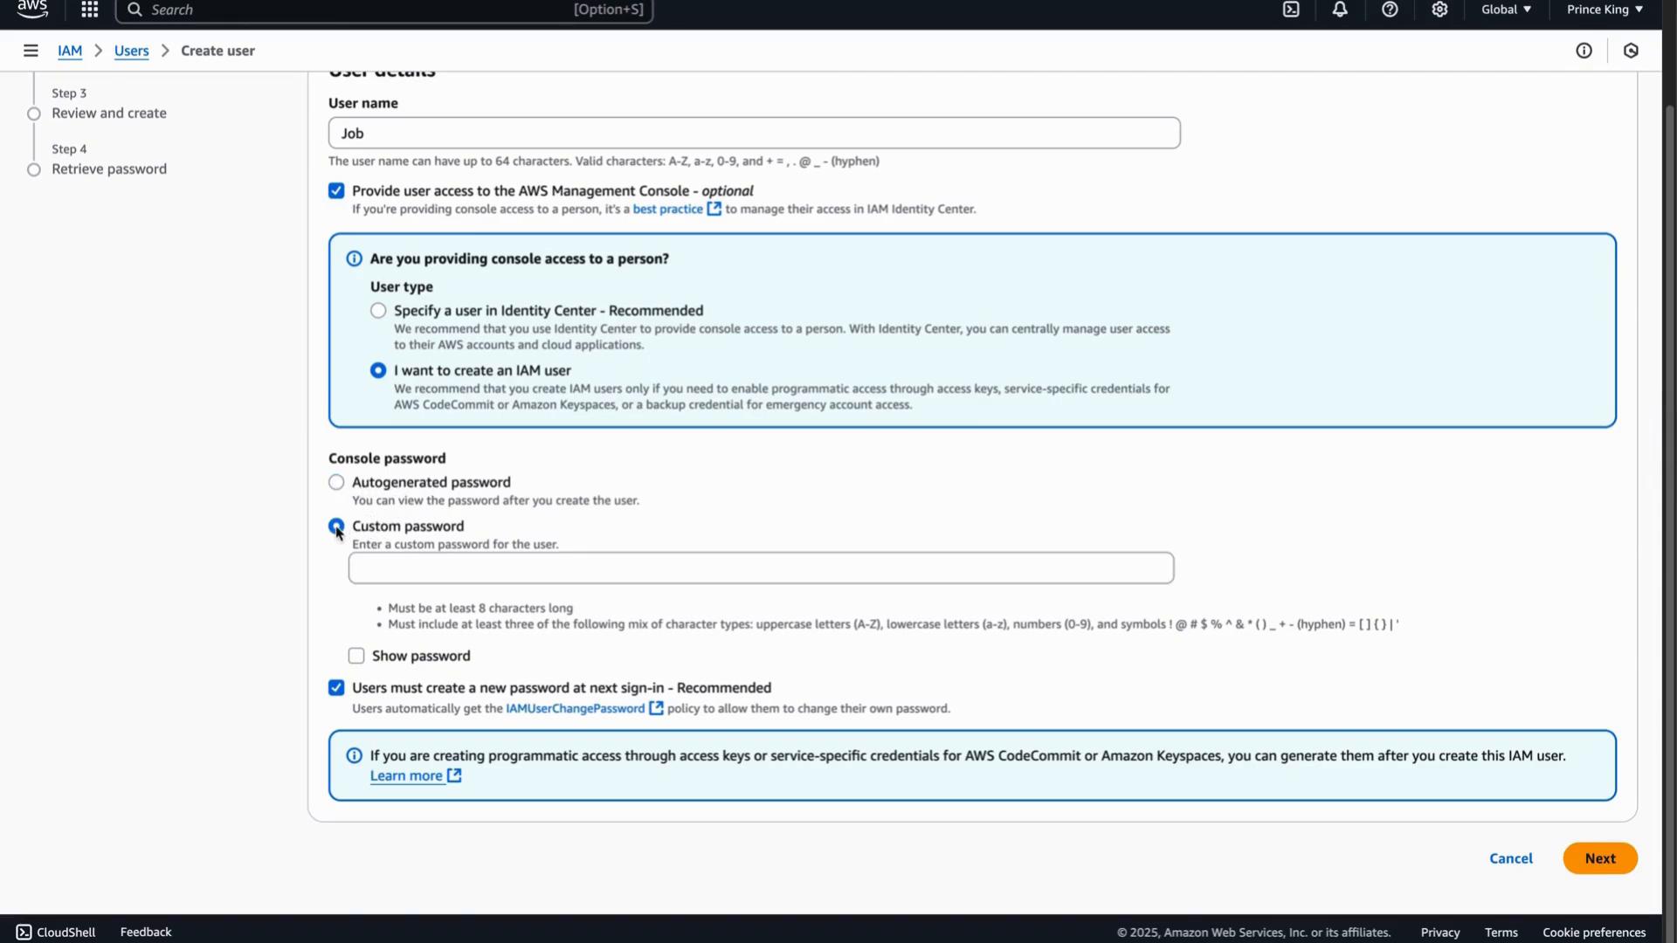
pyautogui.click(544, 576)
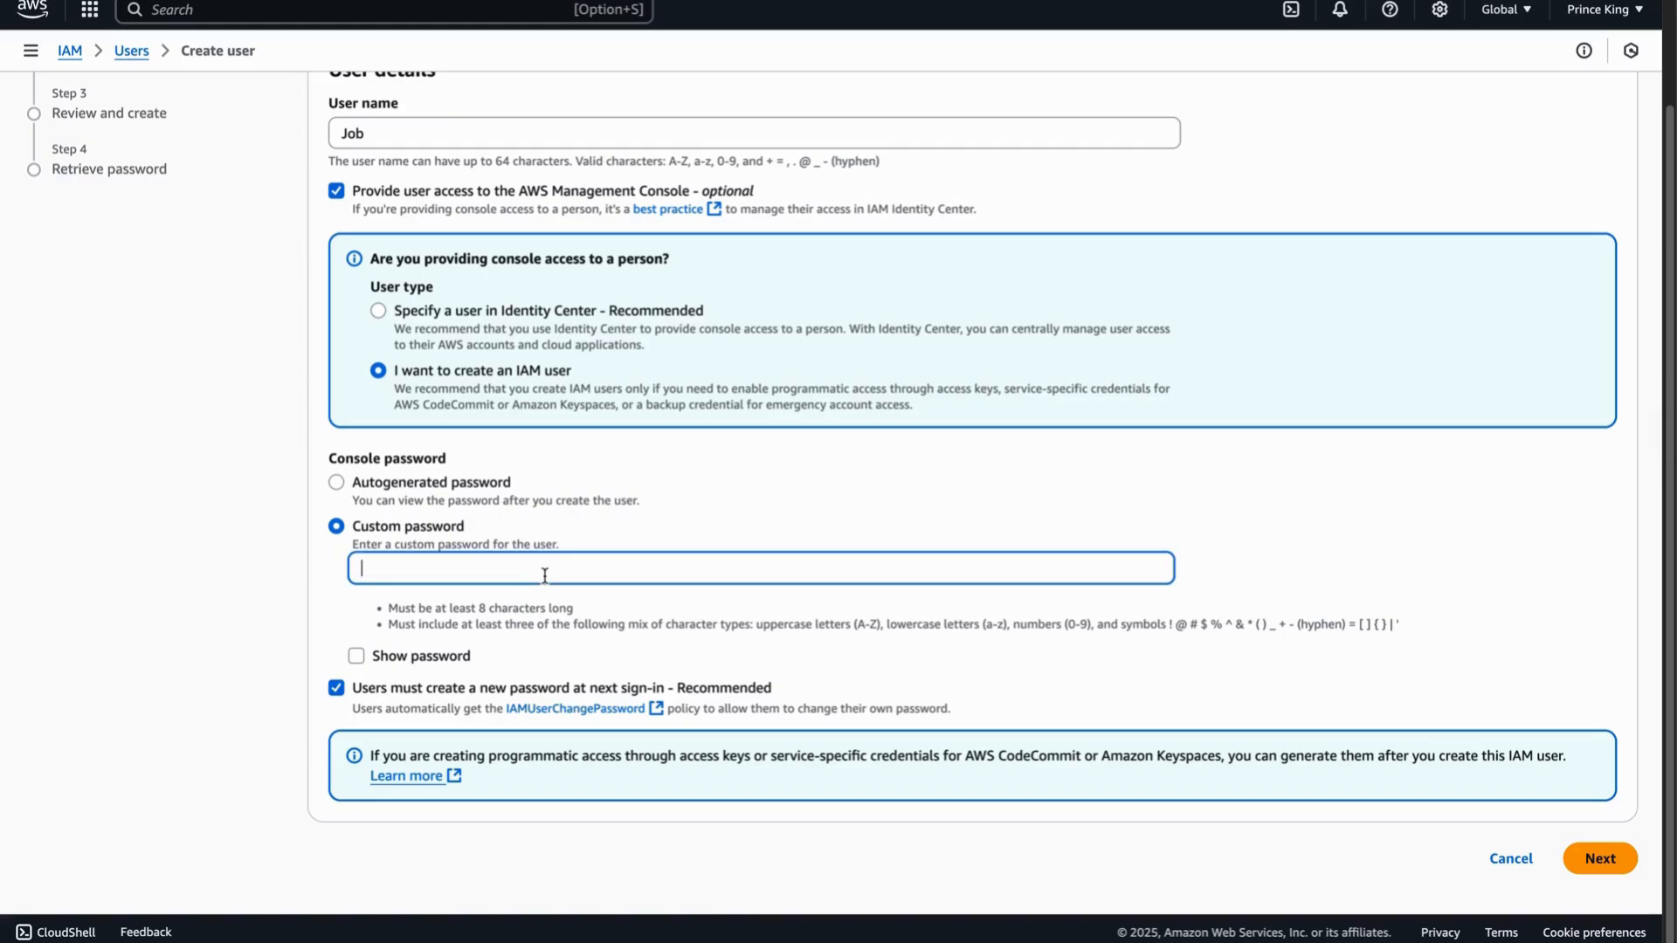
pyautogui.write('J•••••••••••••••')
pyautogui.click(340, 689)
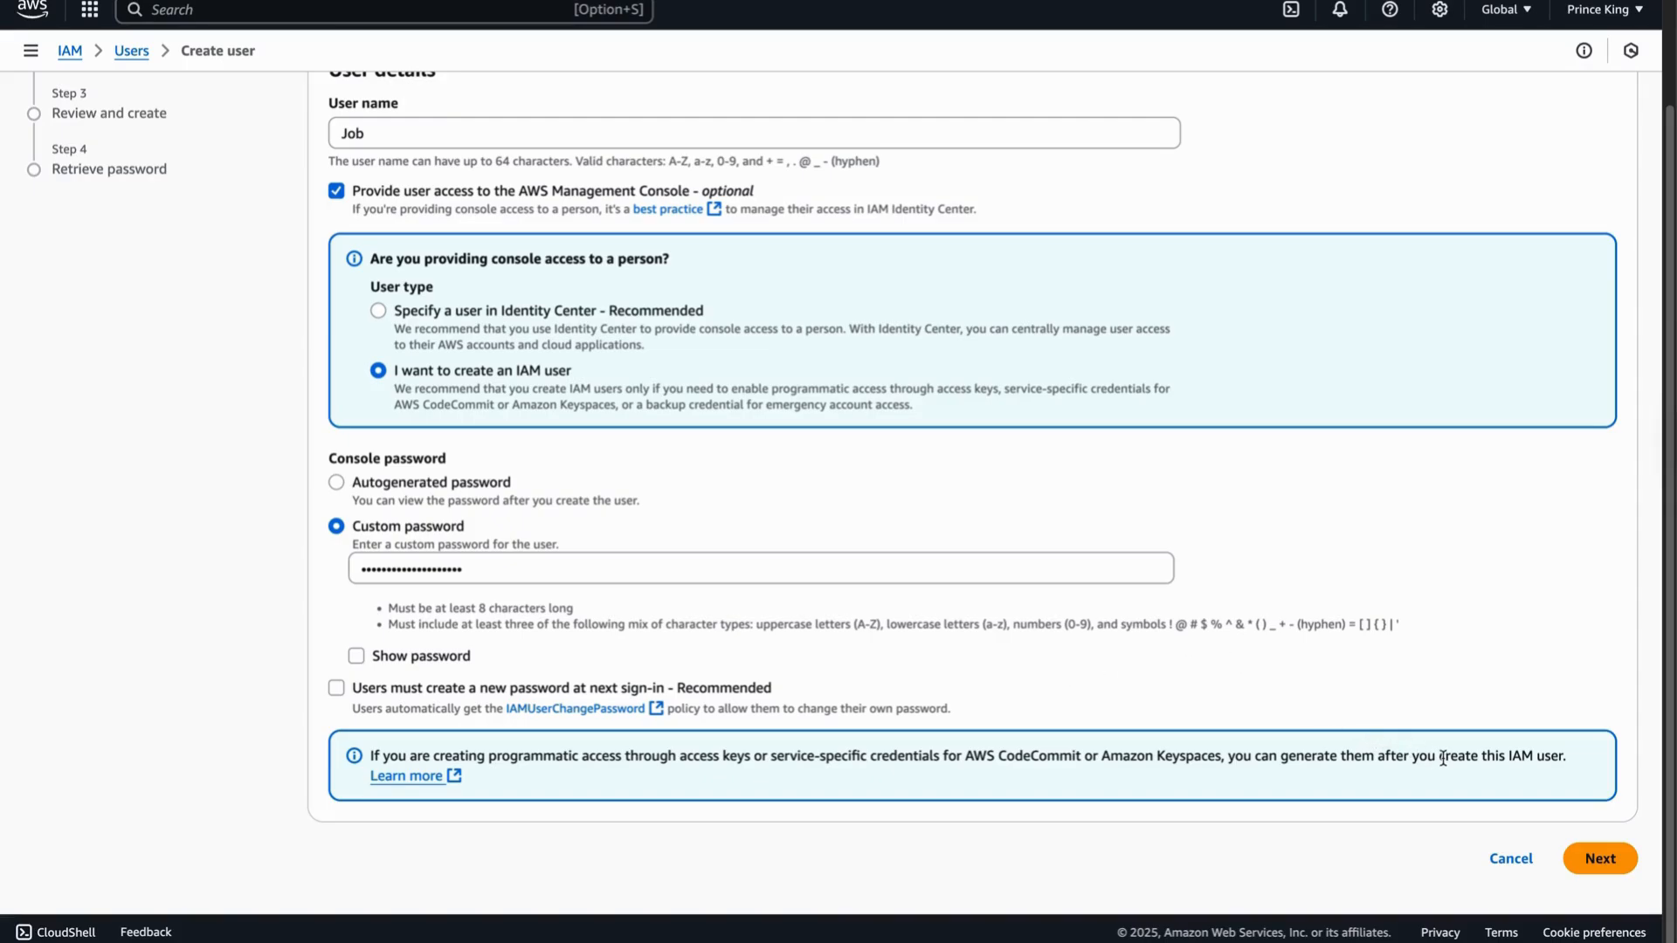
pyautogui.click(1615, 865)
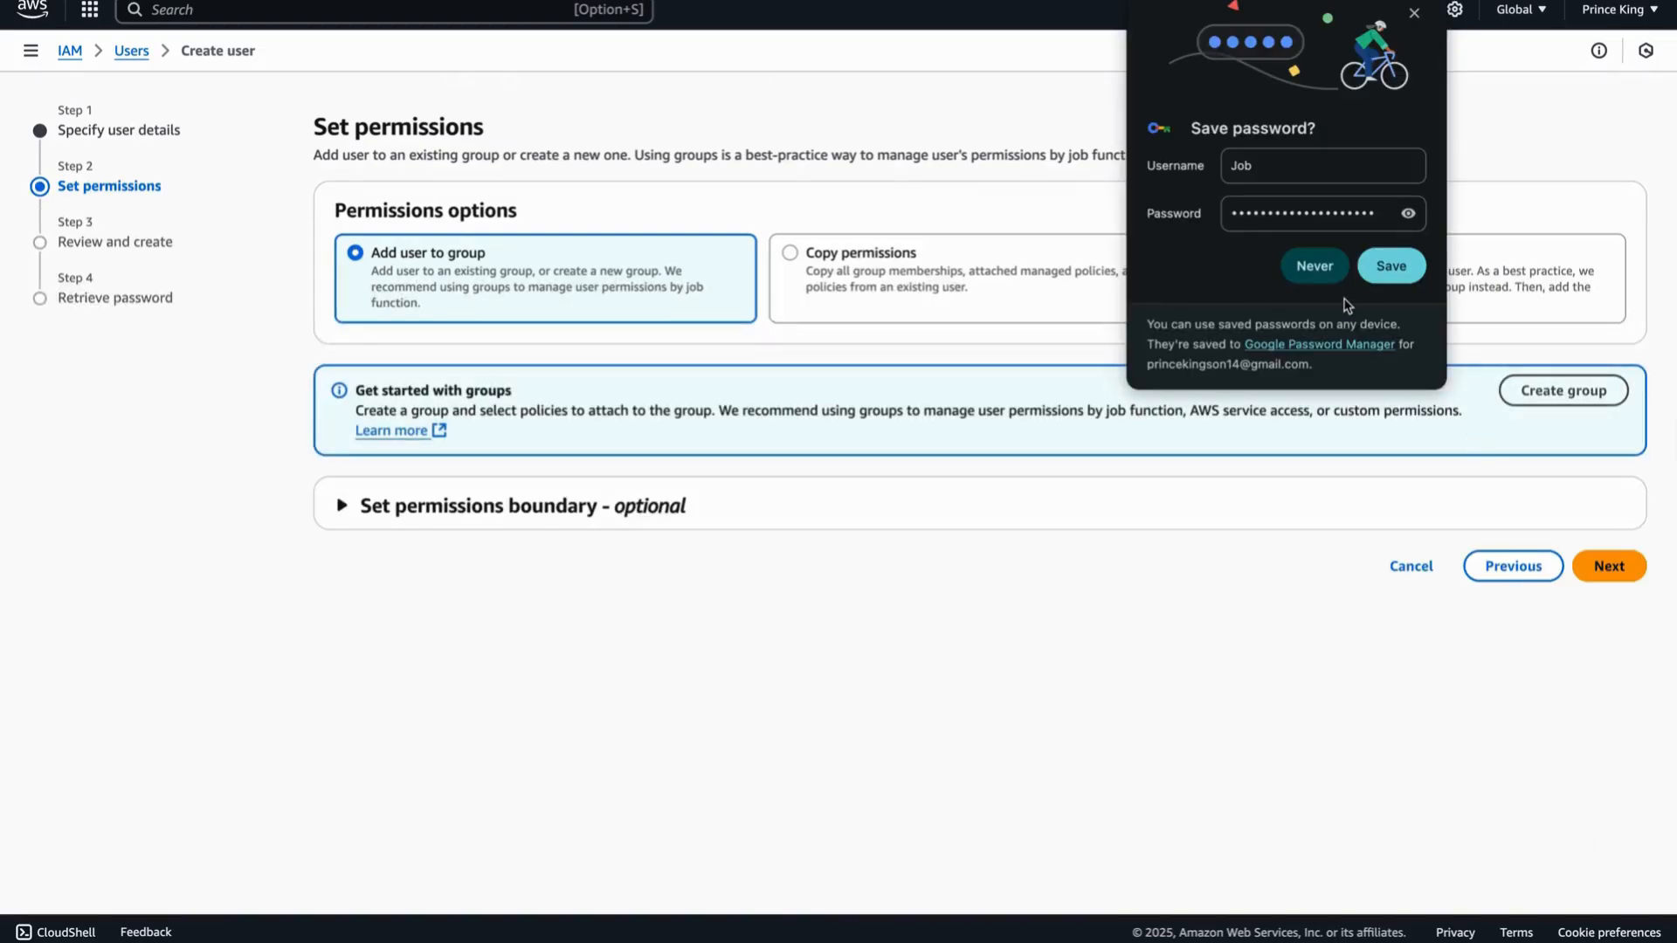
# - Close Chrome's 'Your password is saved' popup with 'No, thanks'
pyautogui.click(1389, 272)
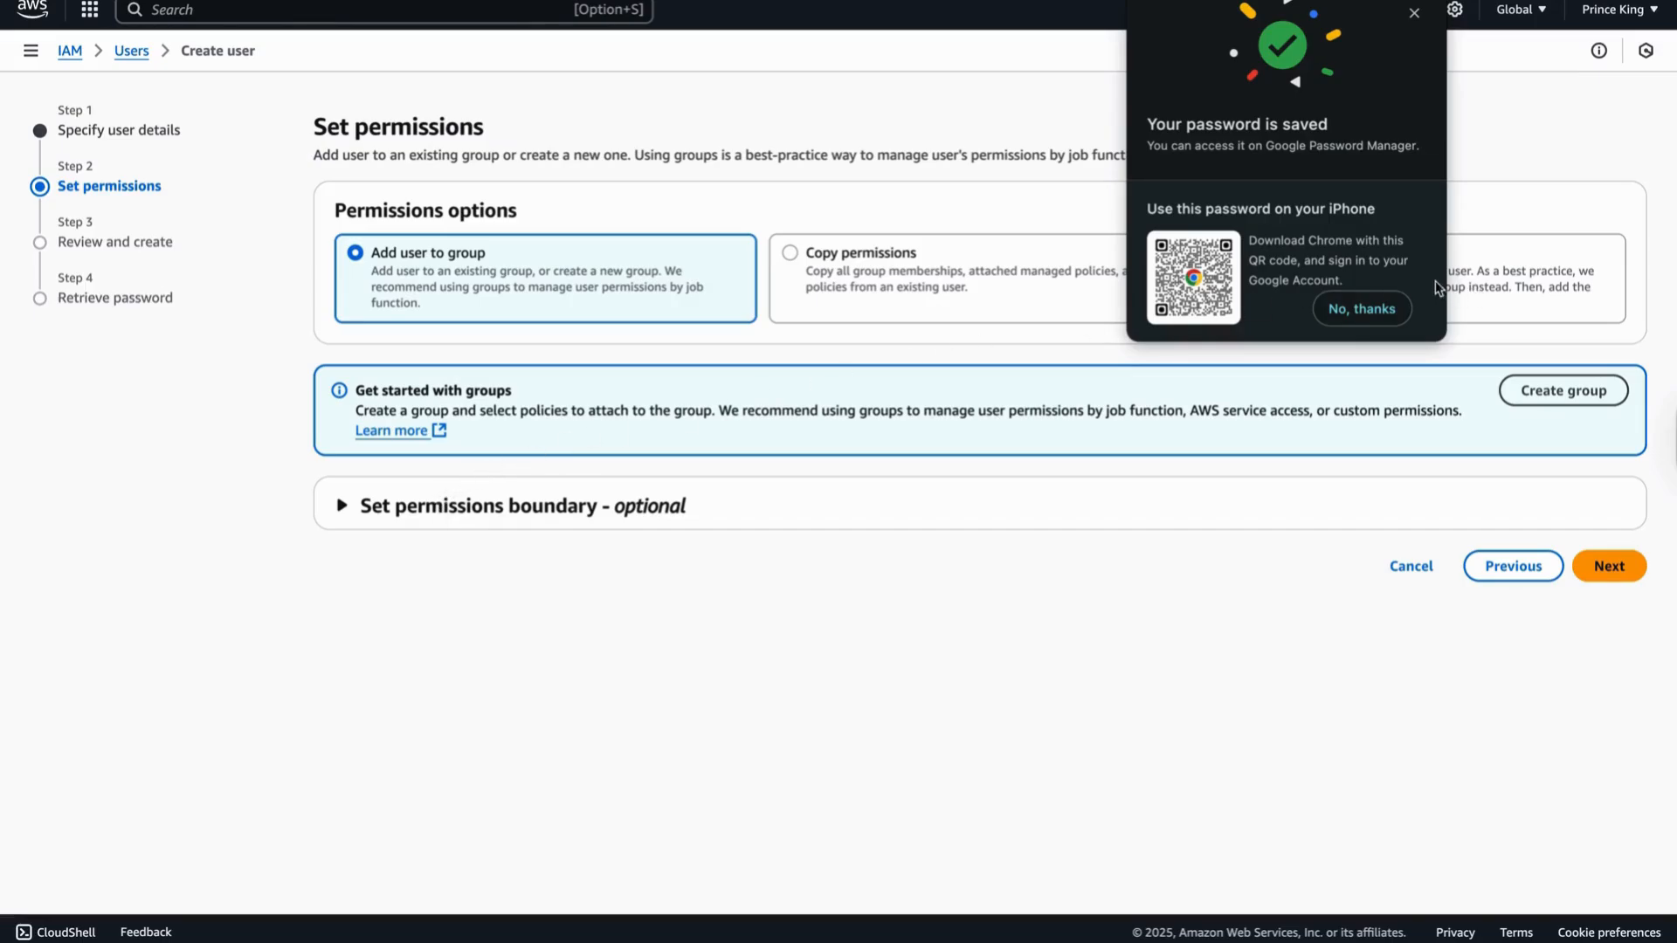
pyautogui.click(1385, 311)
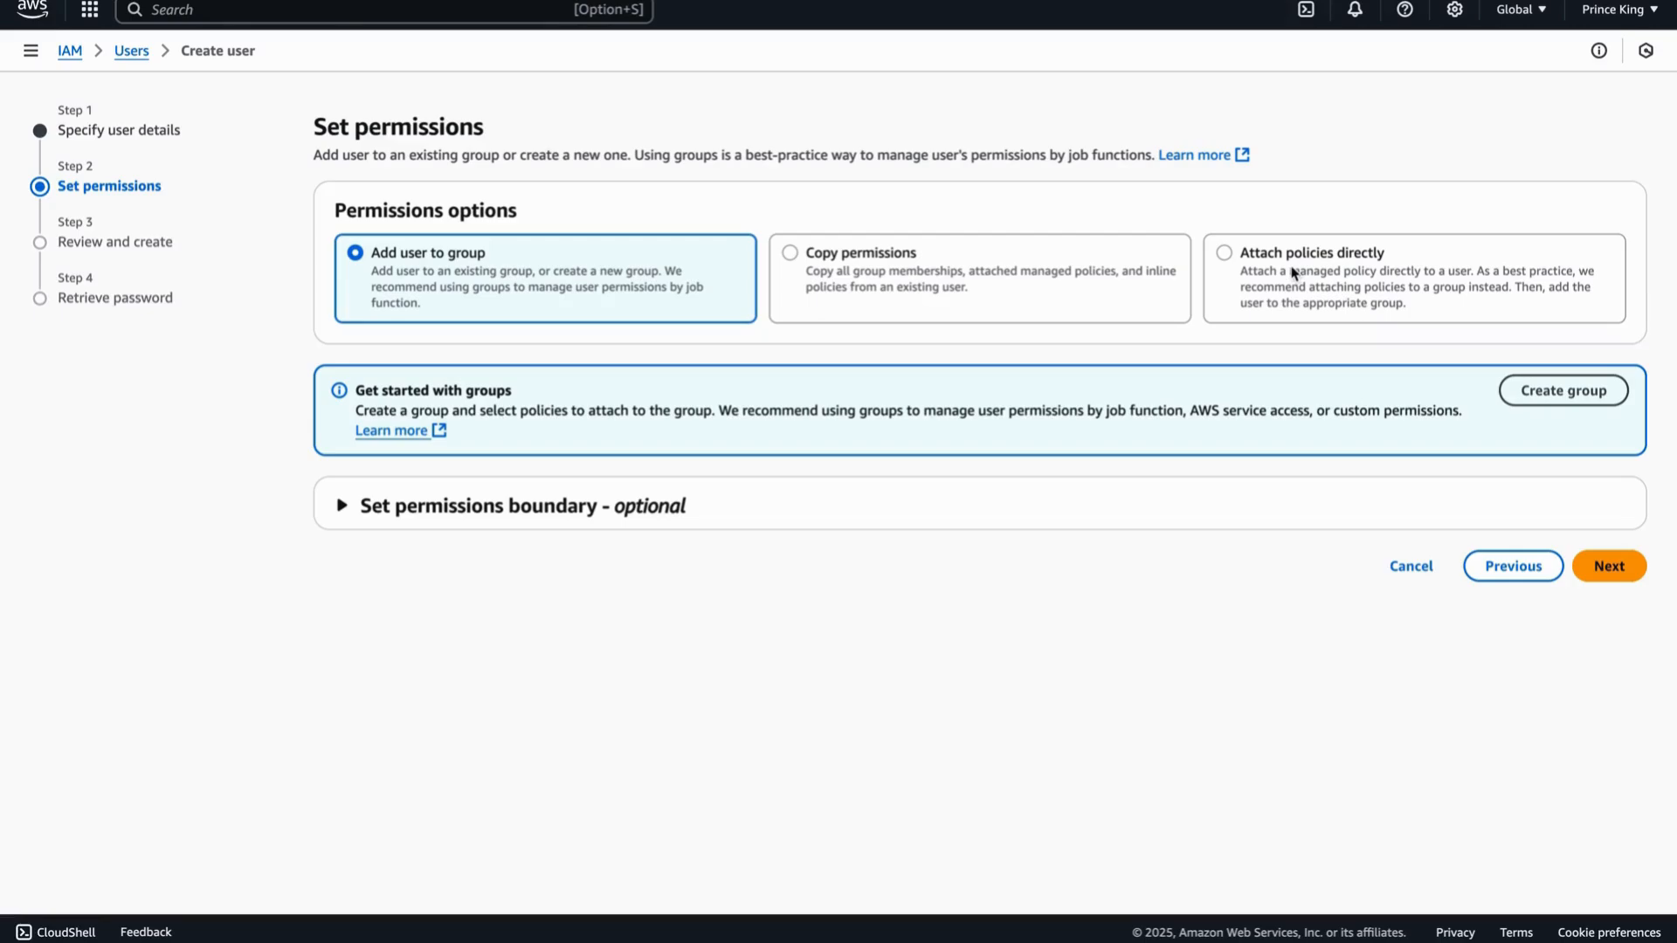
# - Select 'Attach policies directly' and search the permissions policies for 'admin'
pyautogui.click(1226, 257)
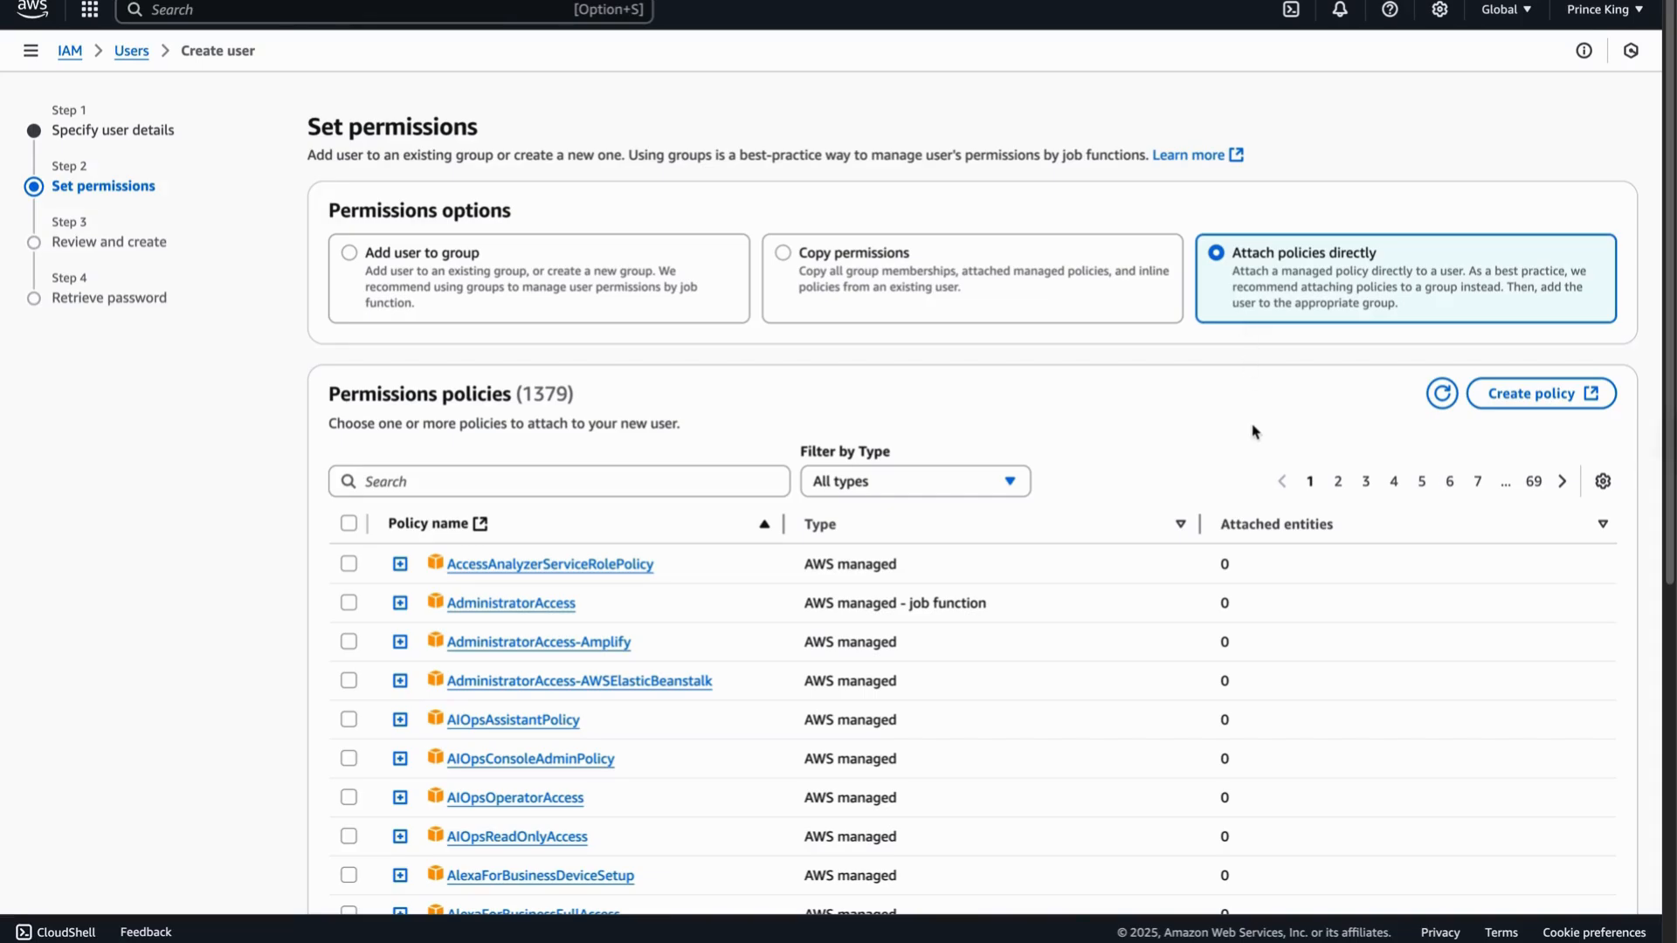
pyautogui.scroll(-7, 1247, 442)
pyautogui.scroll(5, 1242, 444)
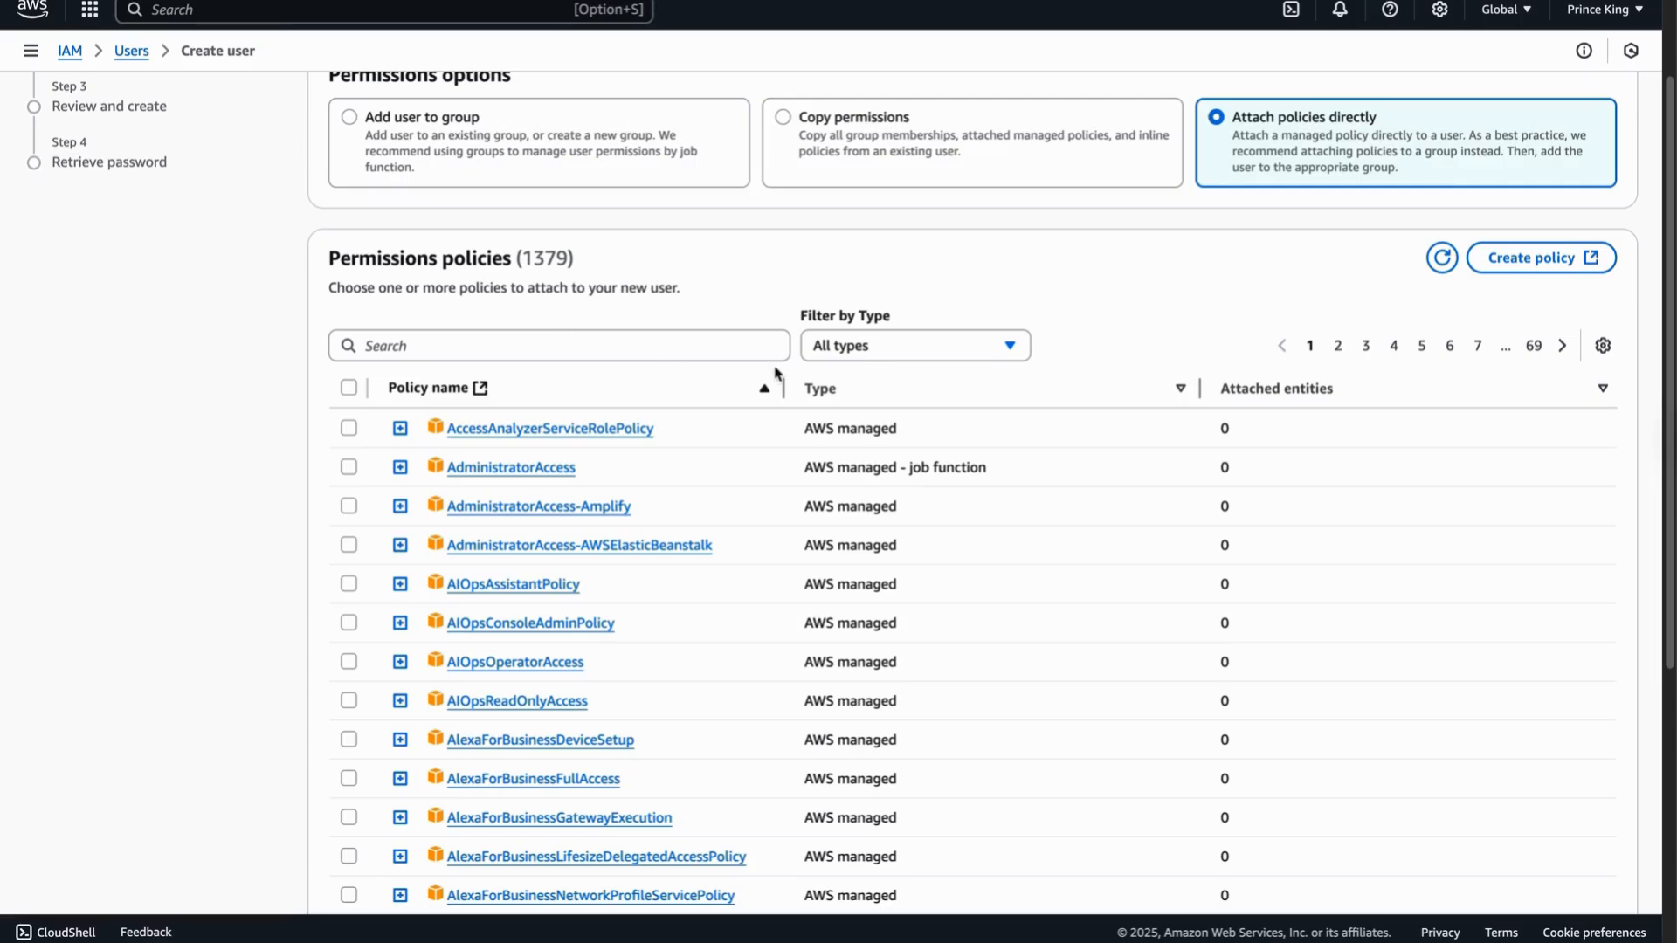
pyautogui.click(1011, 348)
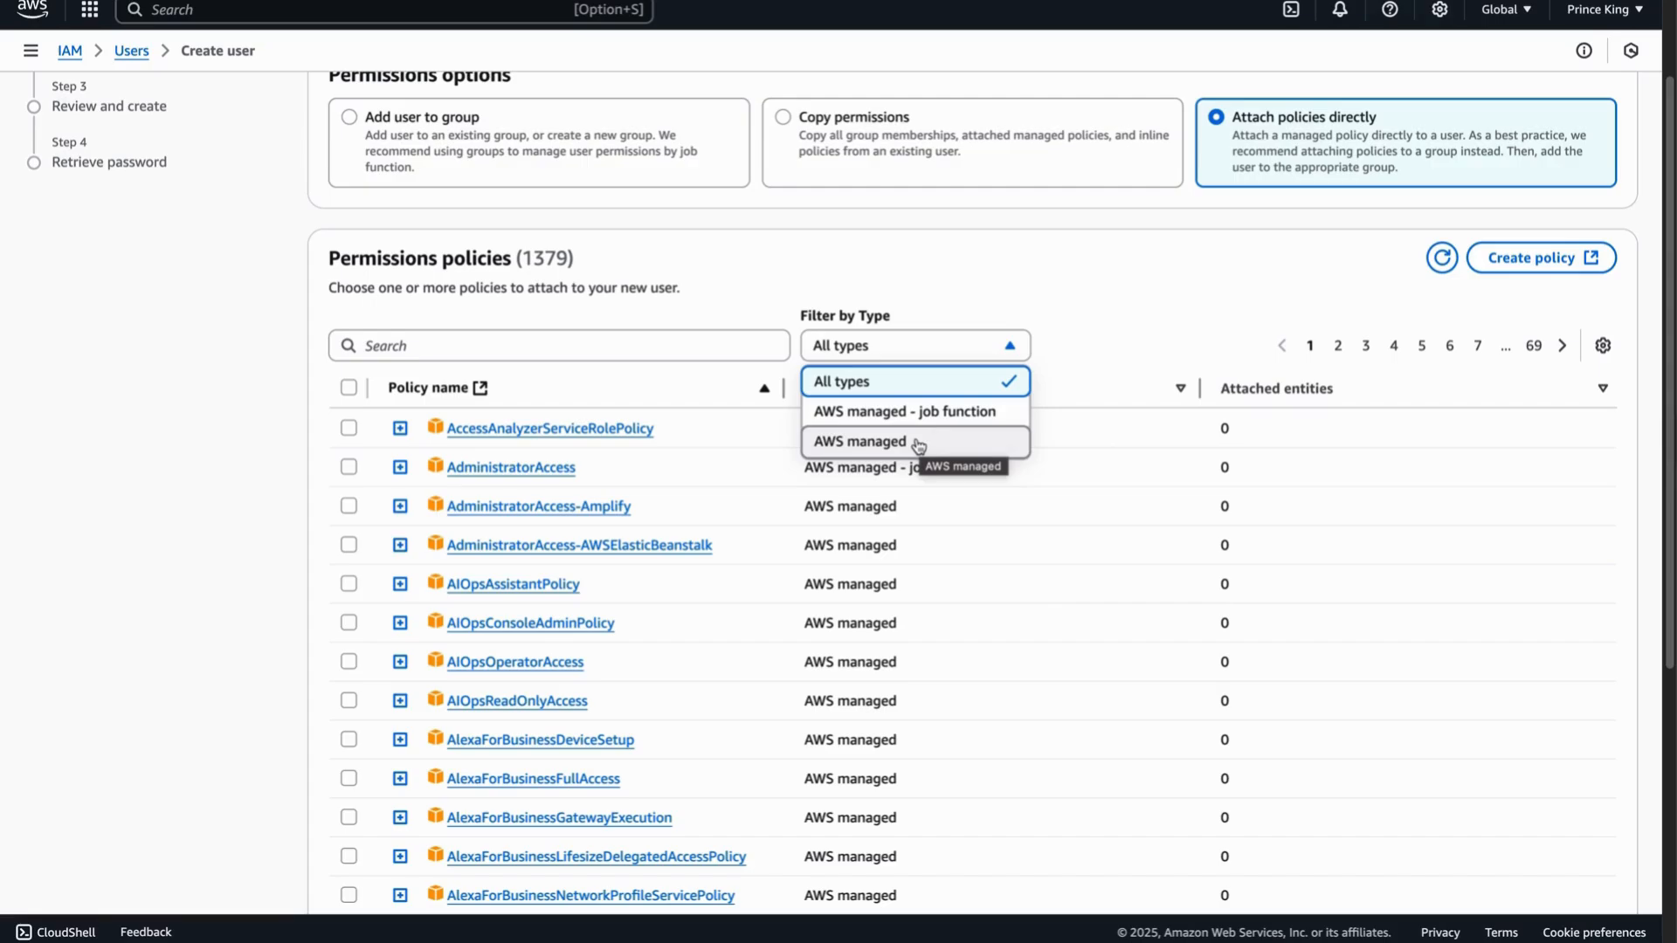
pyautogui.click(699, 352)
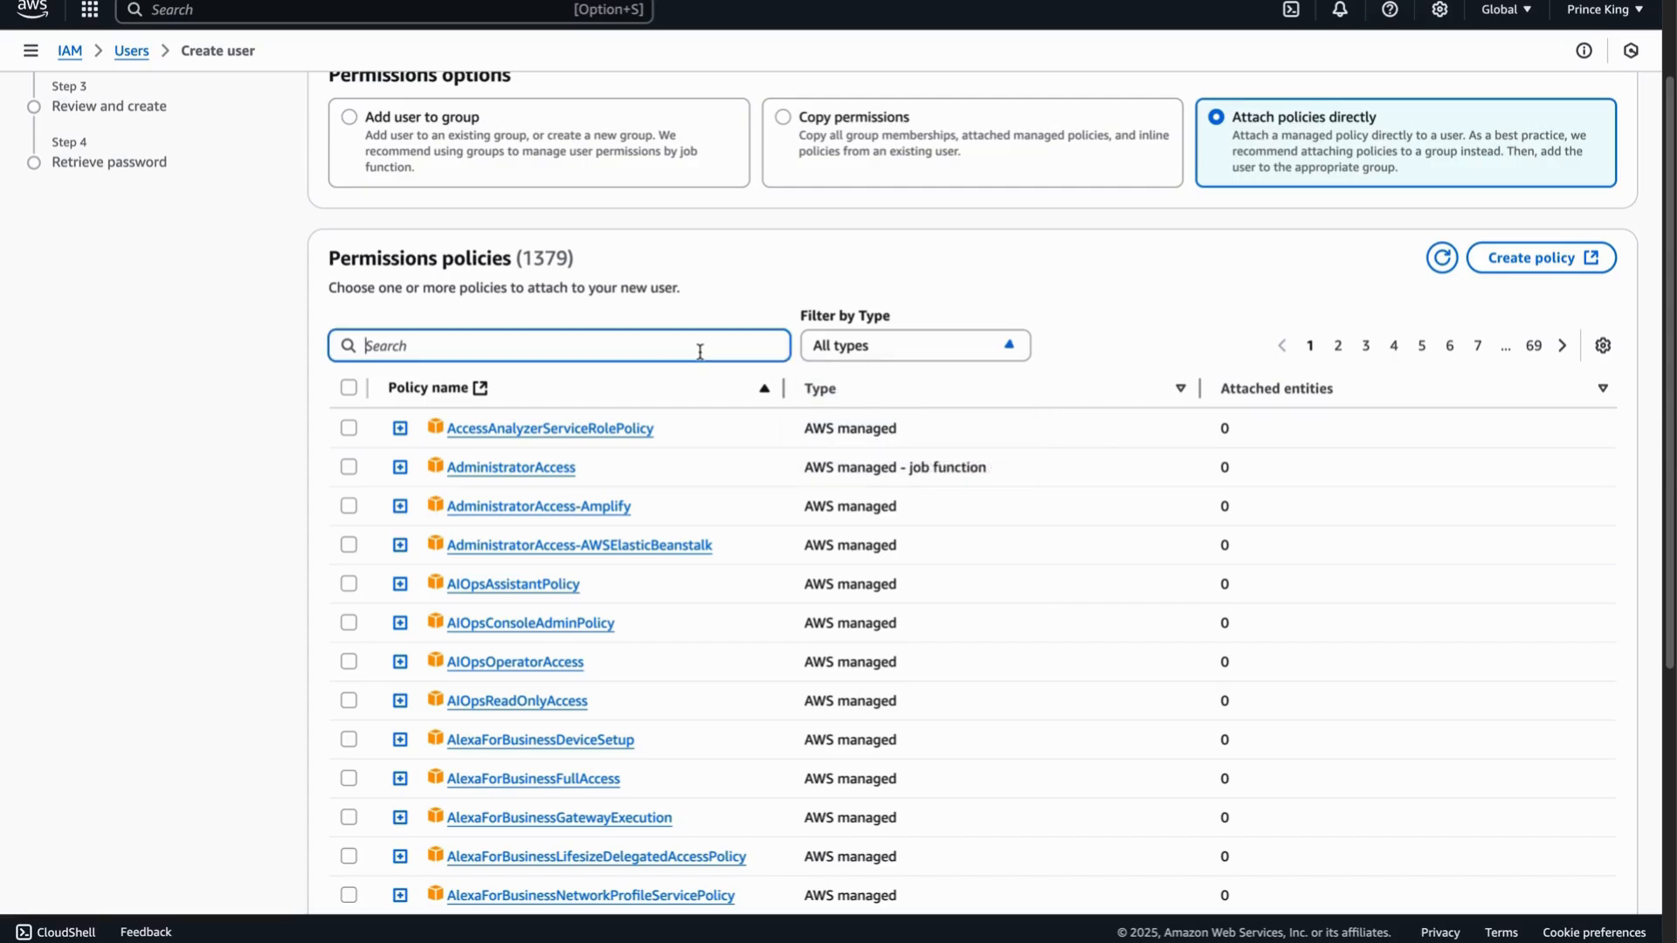
pyautogui.write('fu')
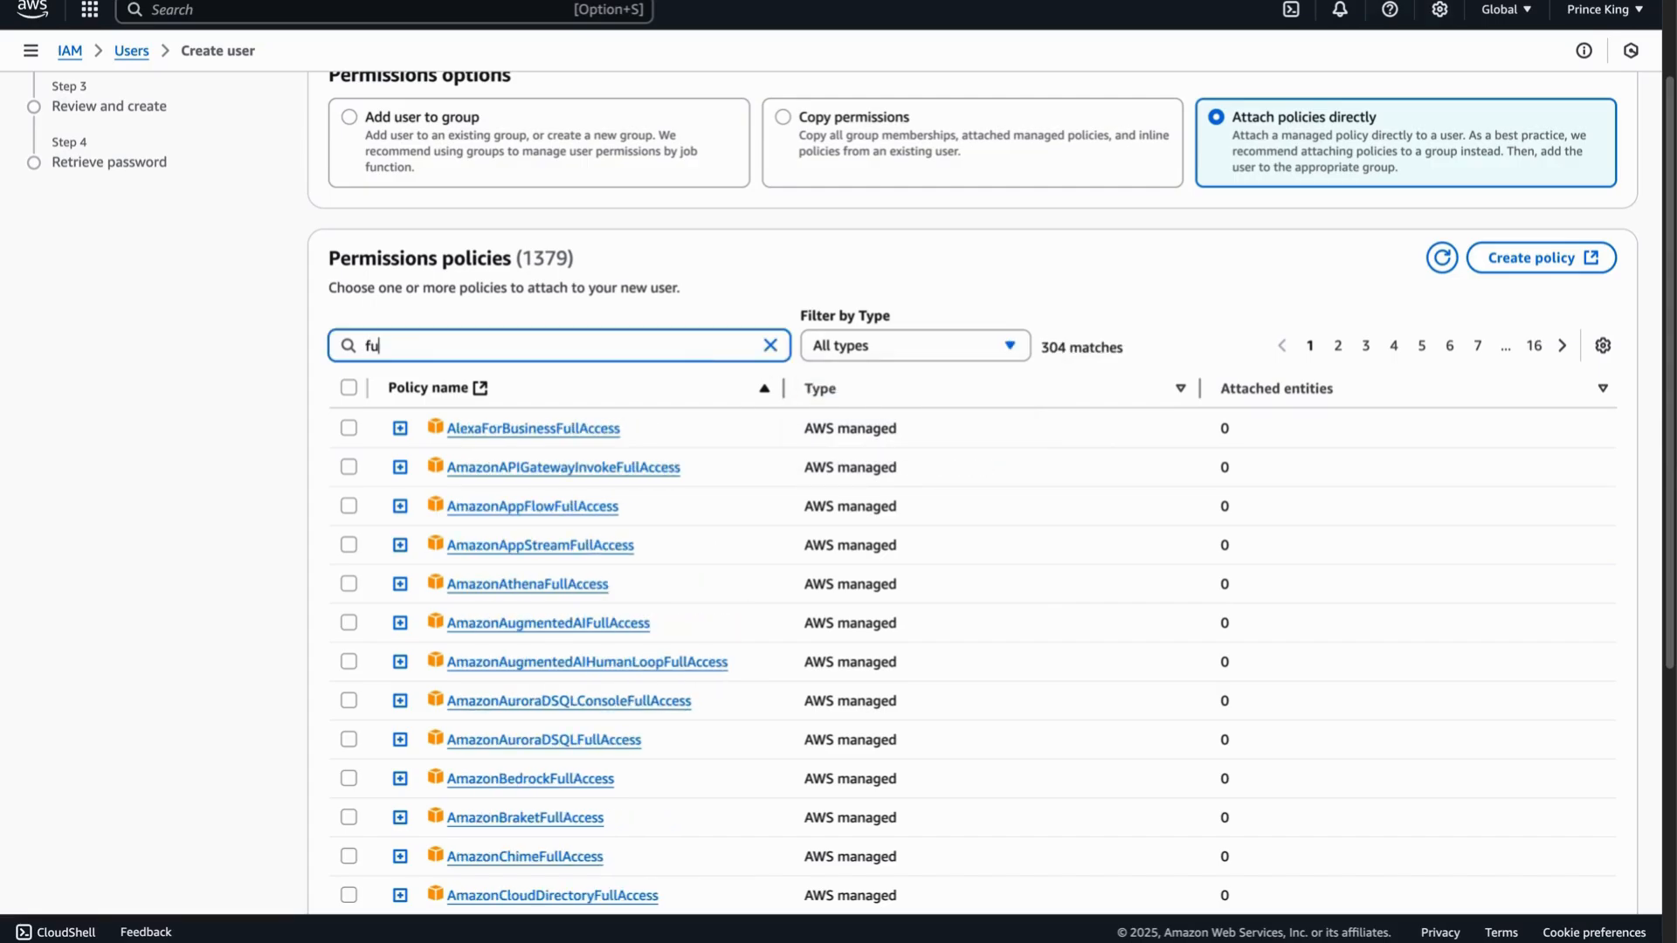
pyautogui.write('l')
pyautogui.press('BackSpace')
pyautogui.press('BackSpace')
pyautogui.press('BackSpace')
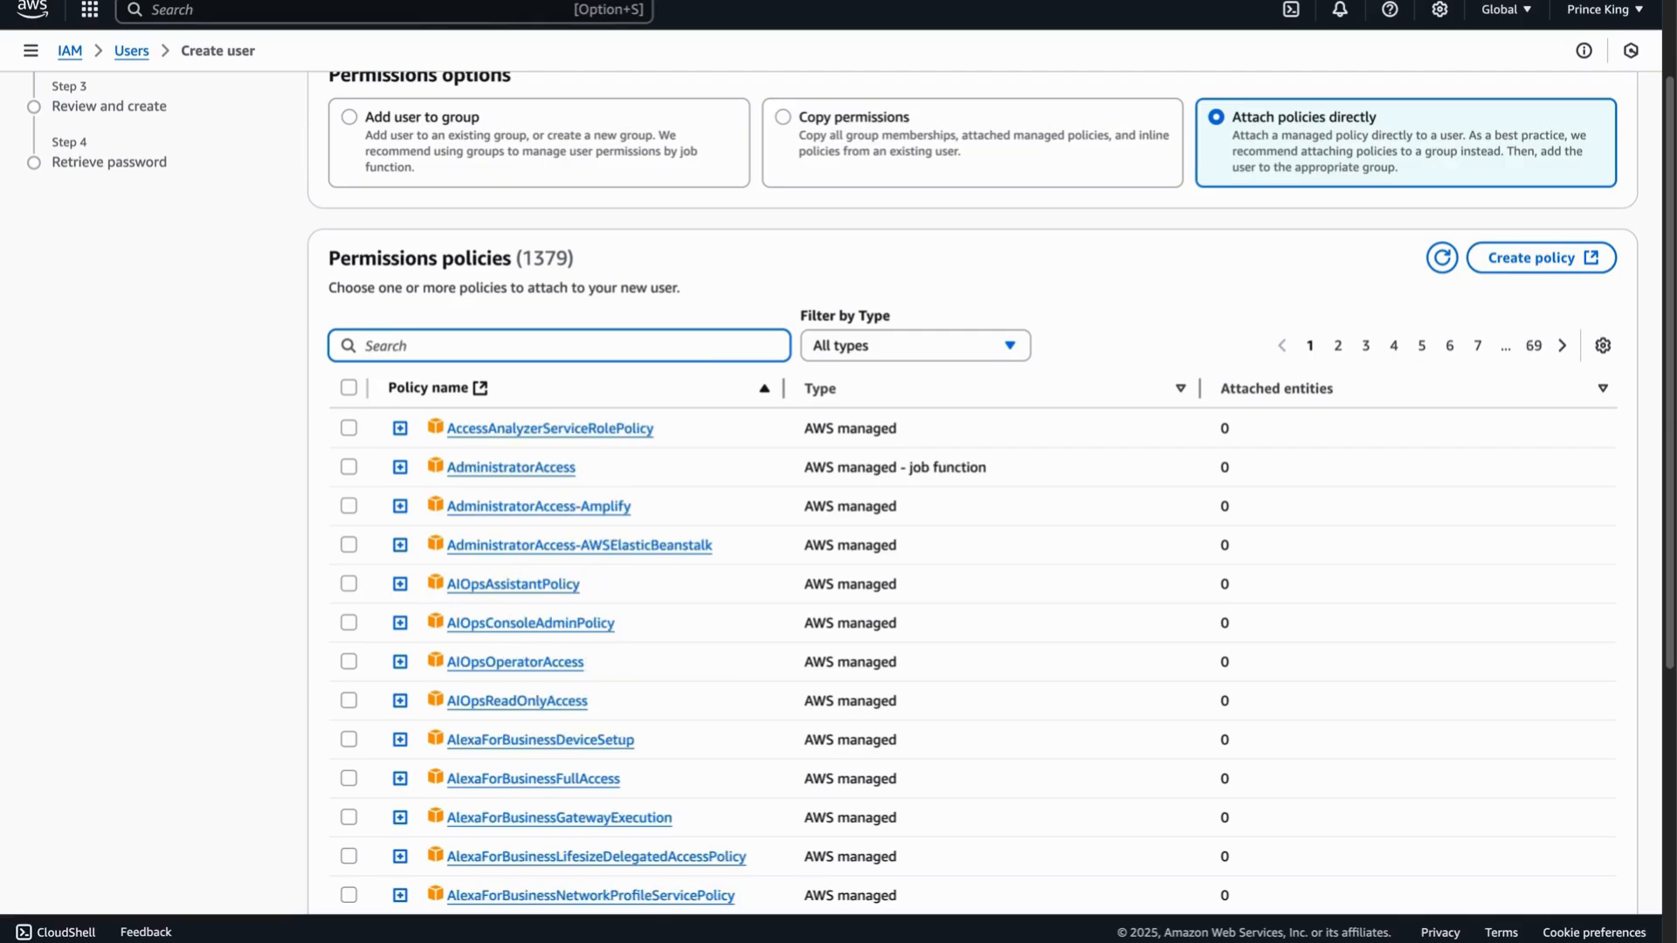
pyautogui.write('admin')
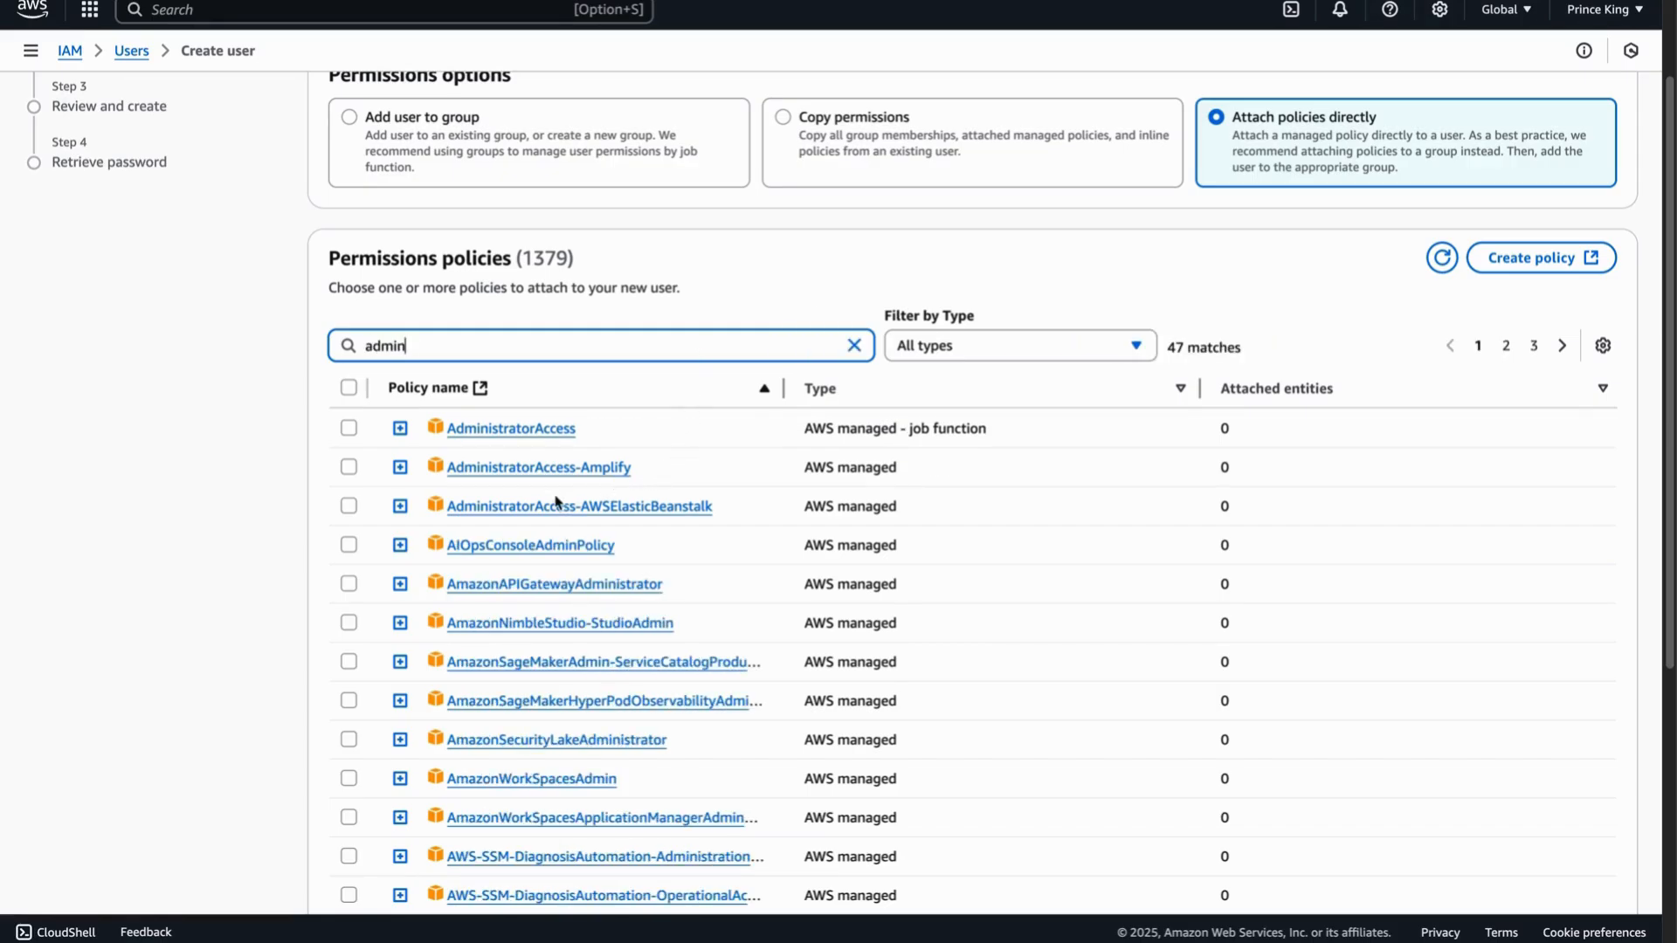
# - Check AdministratorAccess and expand 'Set permissions boundary - optional'
pyautogui.click(347, 429)
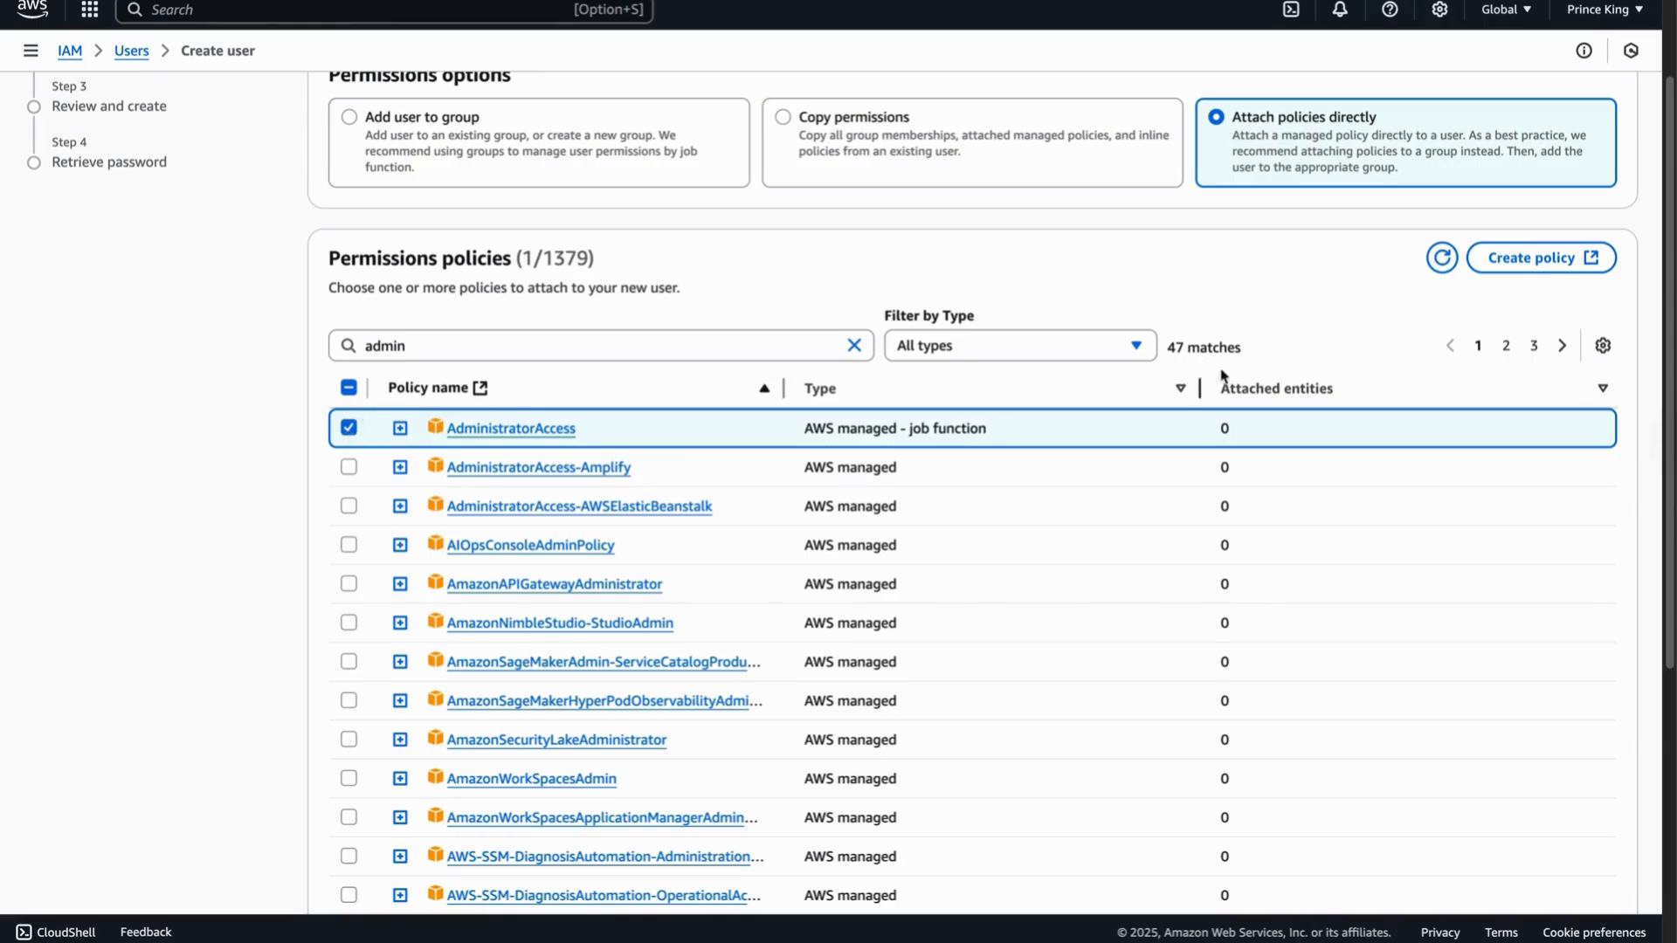
pyautogui.scroll(-3, 1280, 391)
pyautogui.scroll(-3, 1280, 390)
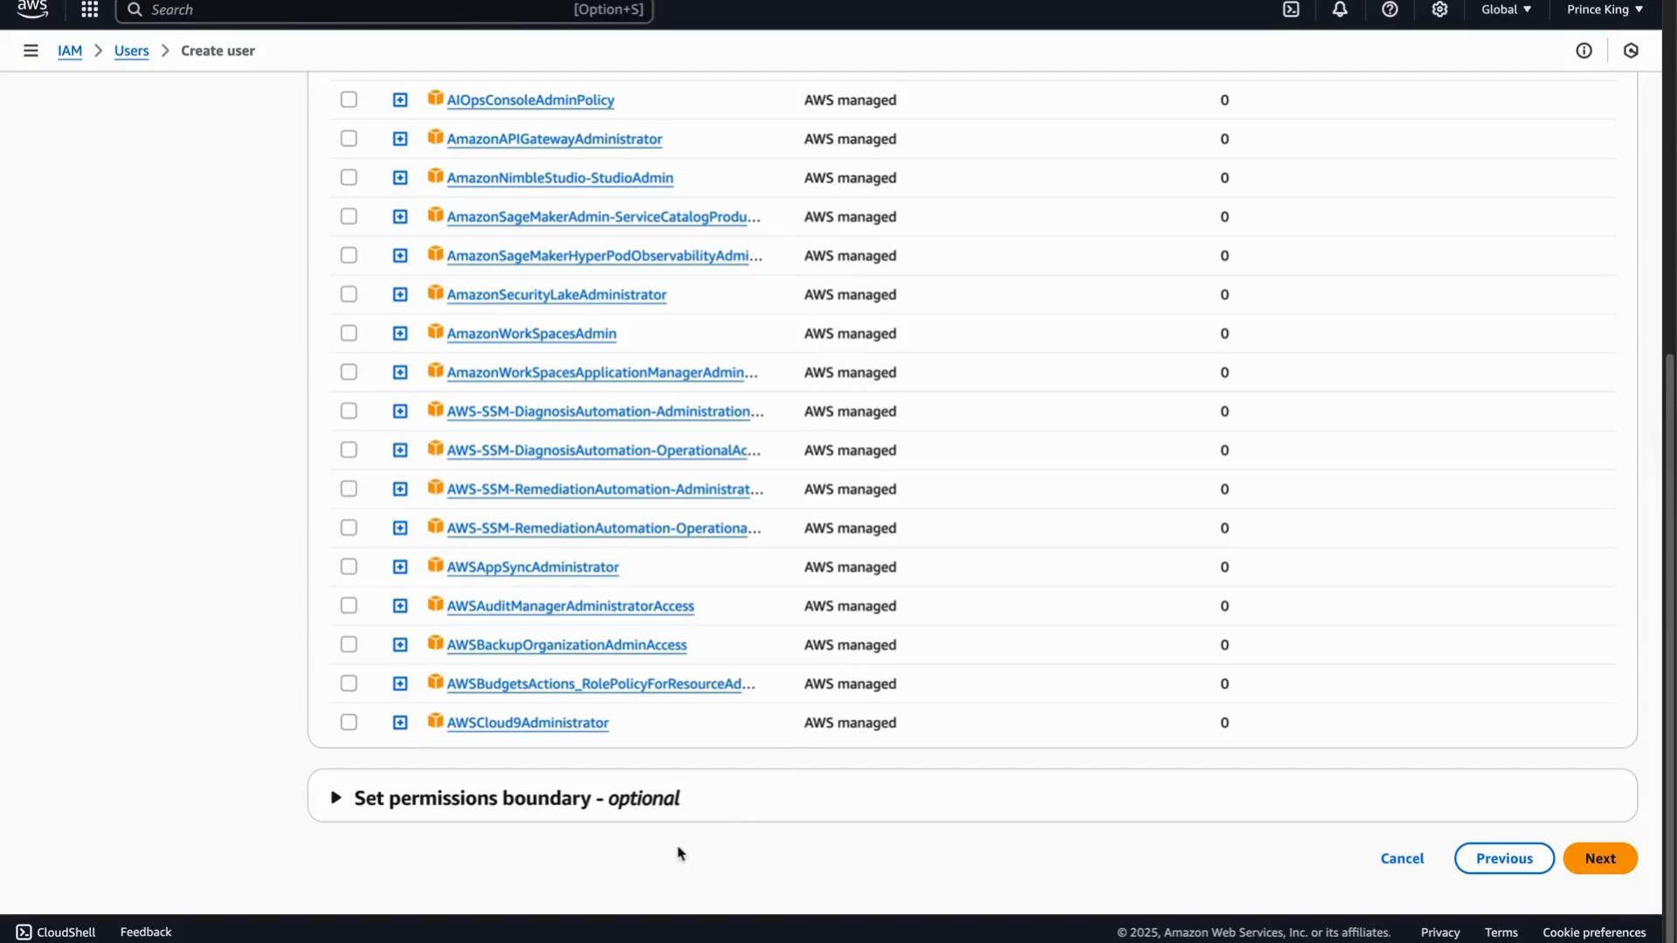
pyautogui.click(334, 798)
pyautogui.scroll(-2, 410, 716)
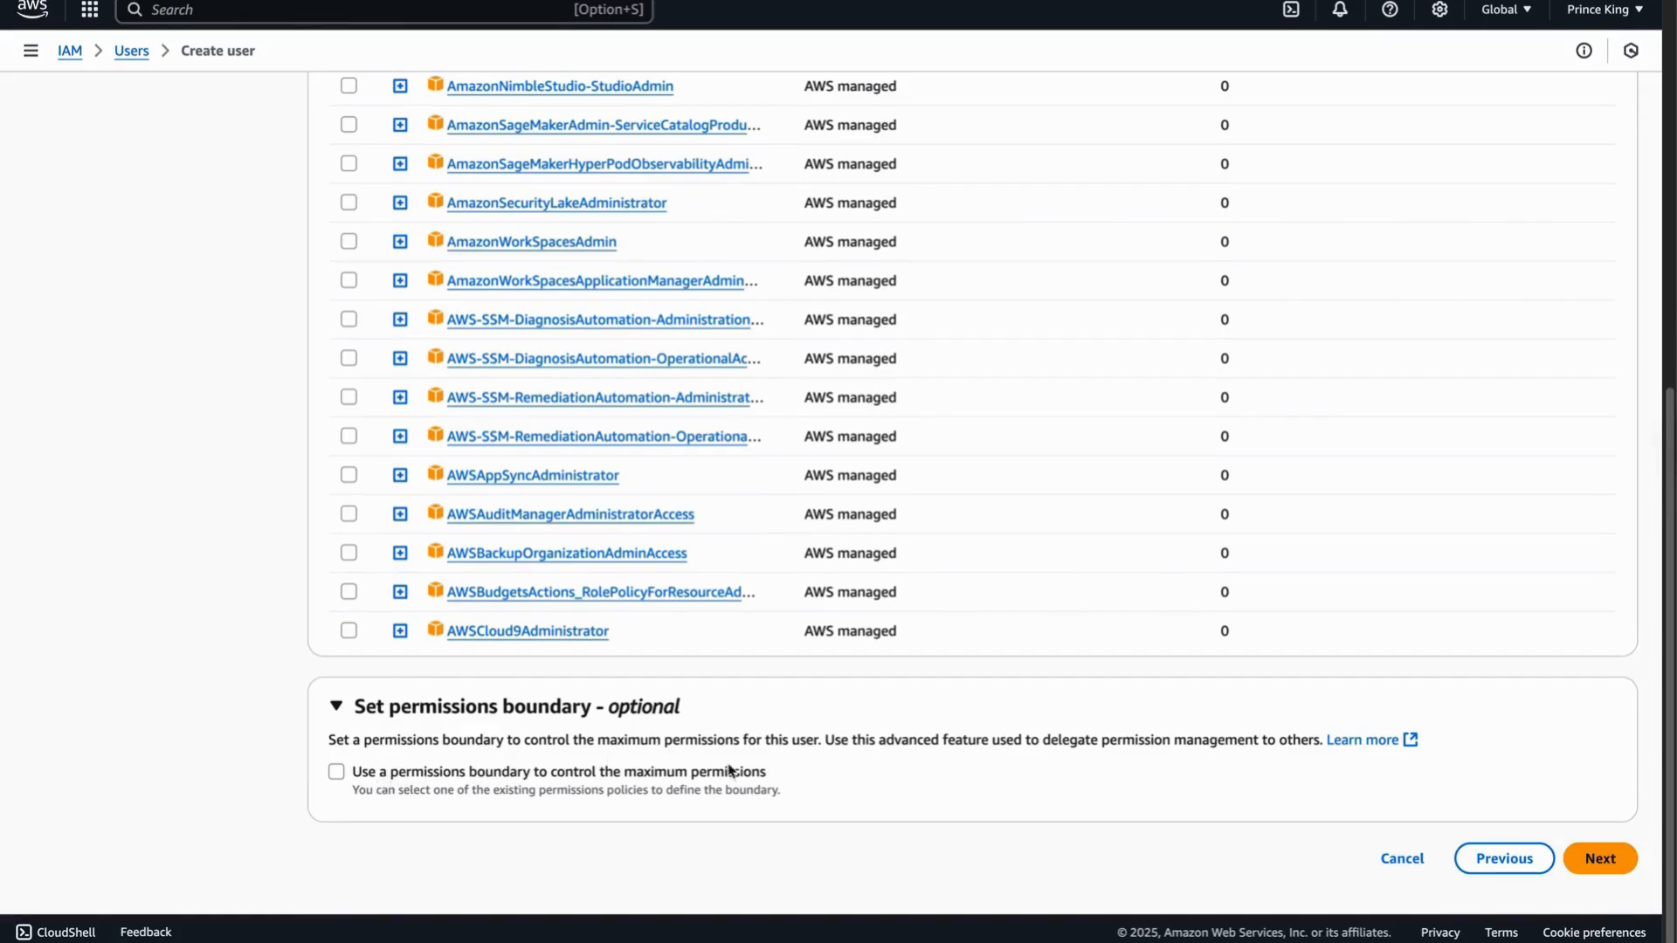
# - Review and create user Job, then open the e-mail sign-in instructions
pyautogui.click(1598, 862)
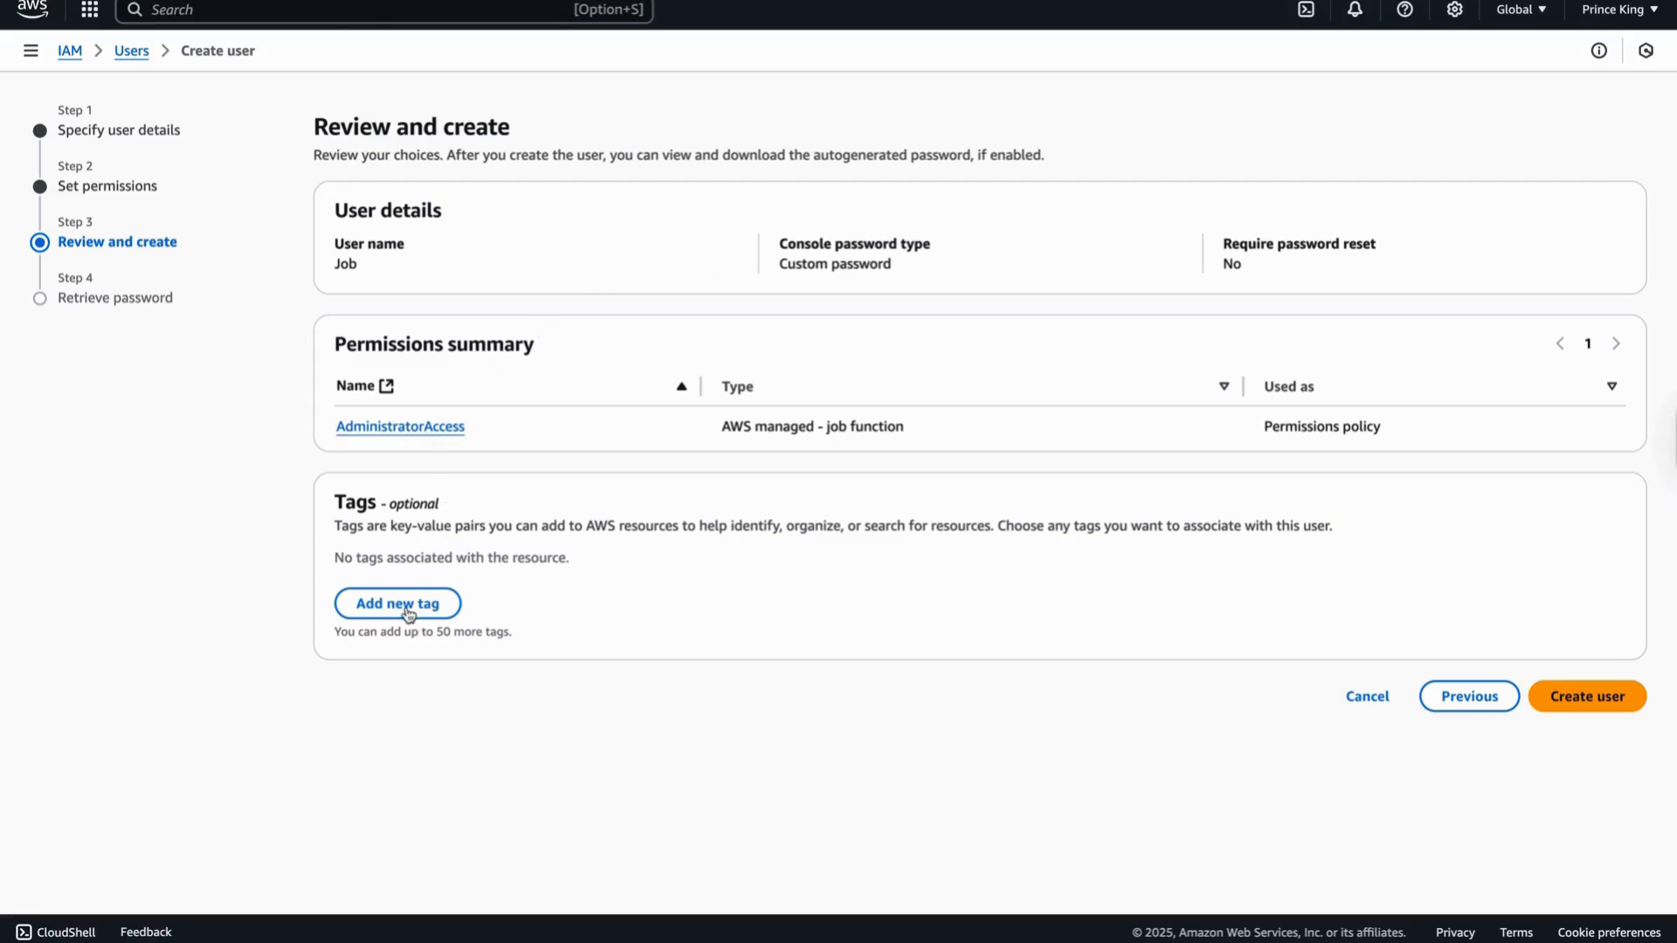
pyautogui.click(1570, 698)
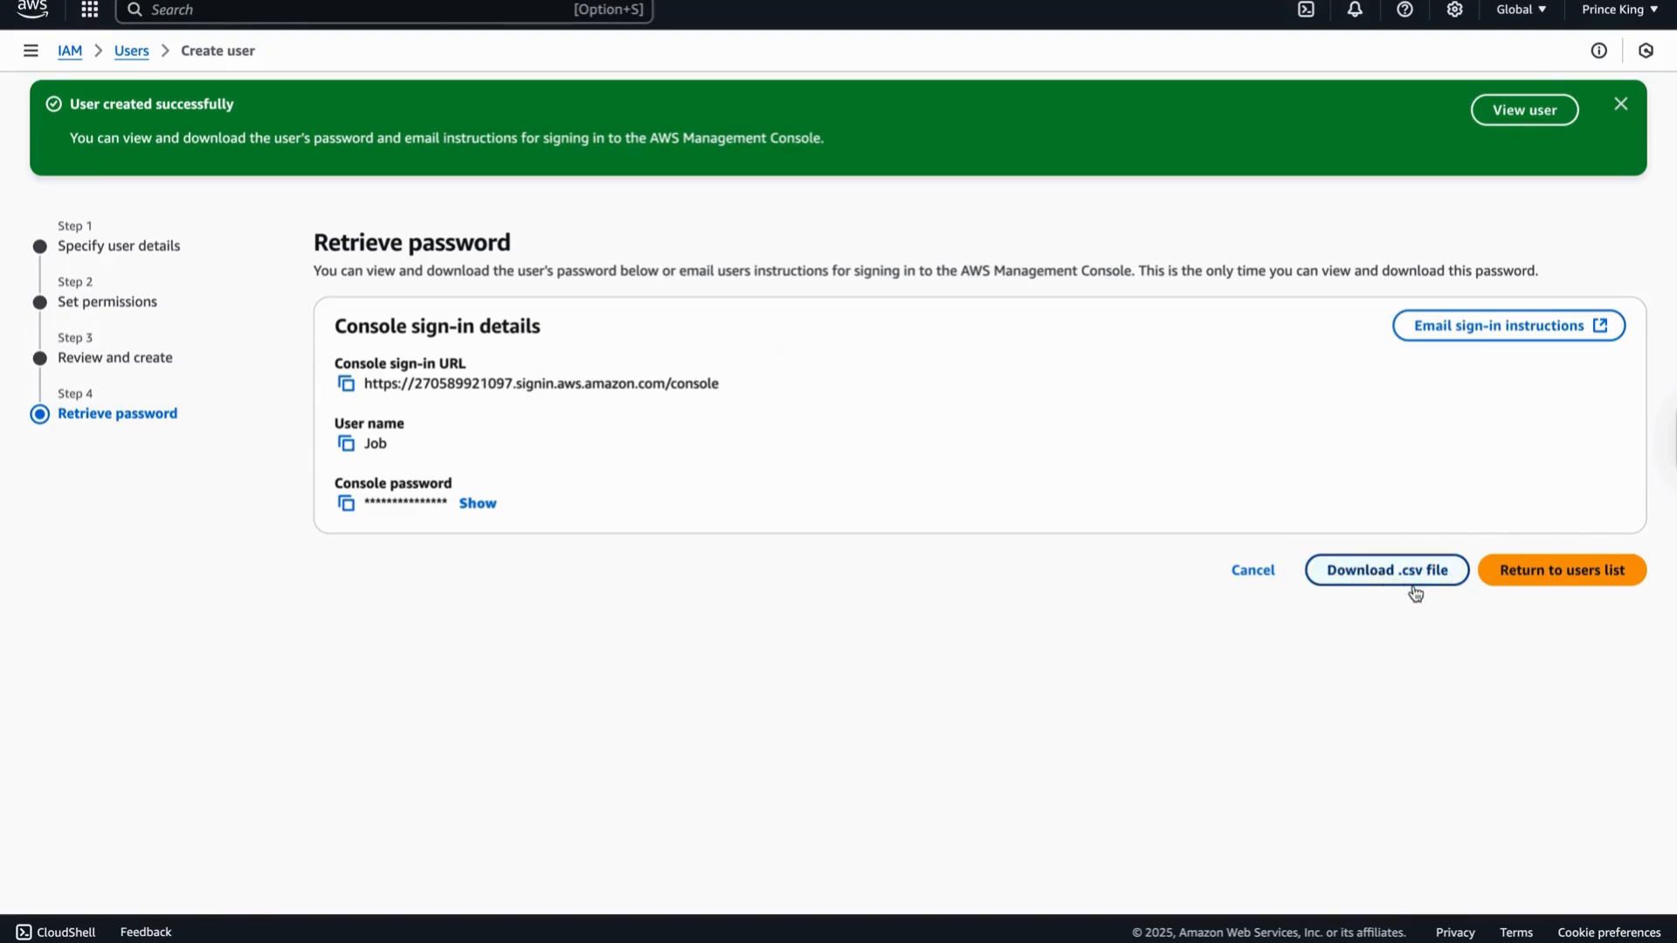
pyautogui.click(1499, 337)
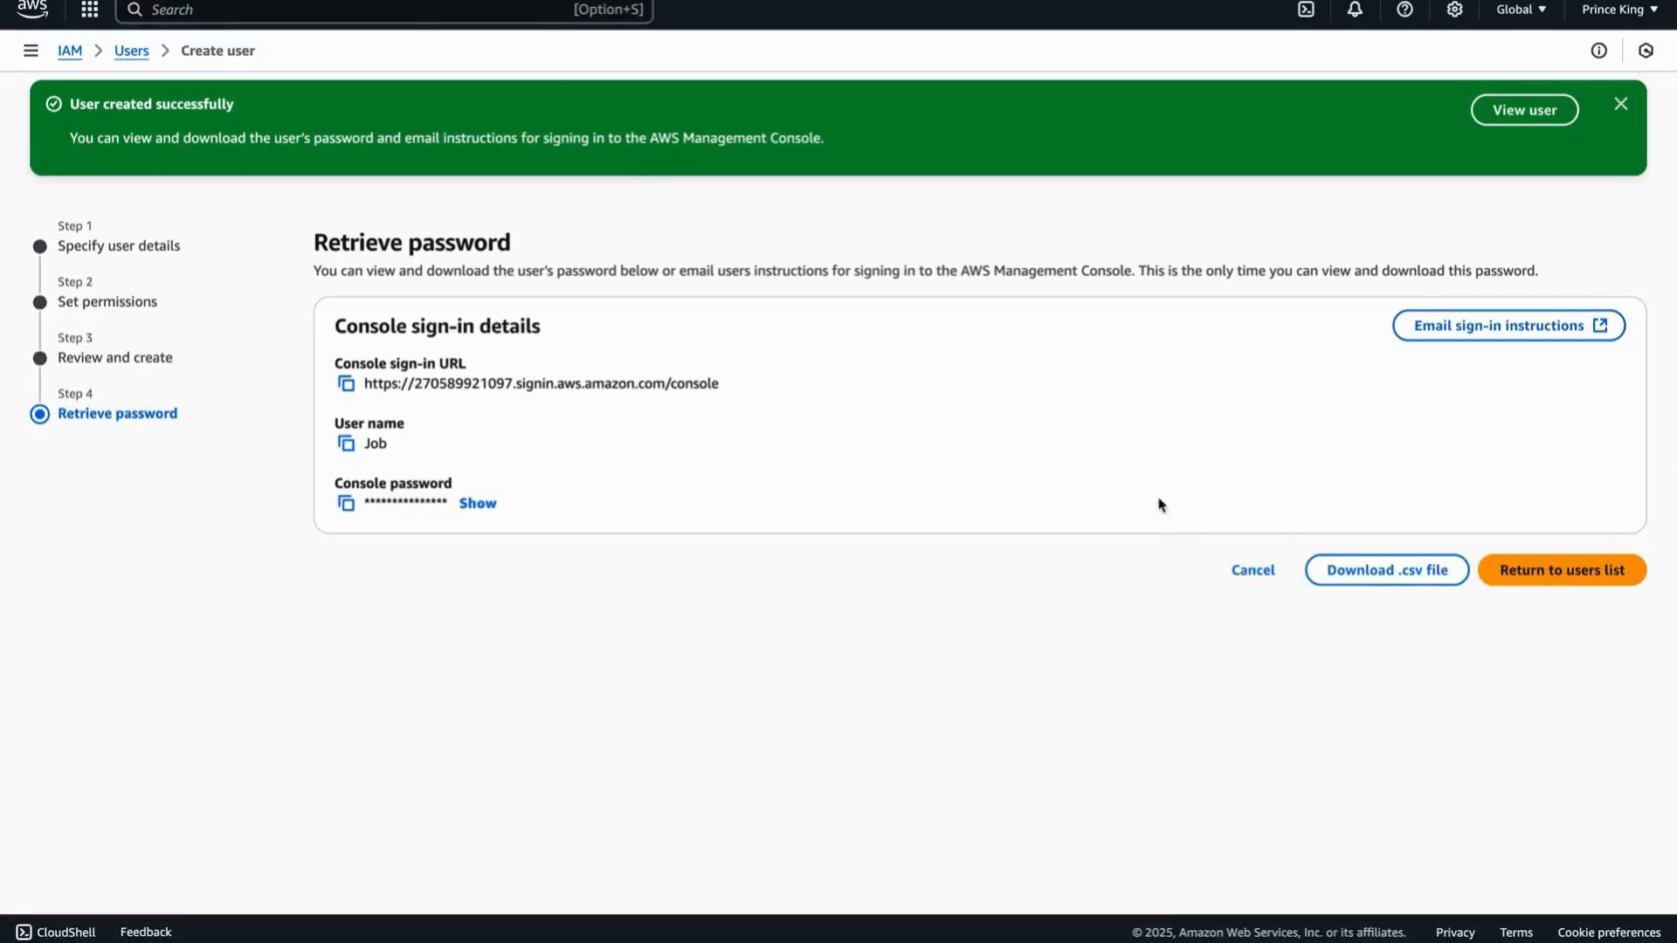
# - Save Job's sign-in credentials as Job_credentials.csv and go back to the Users list showing Job
pyautogui.click(1363, 575)
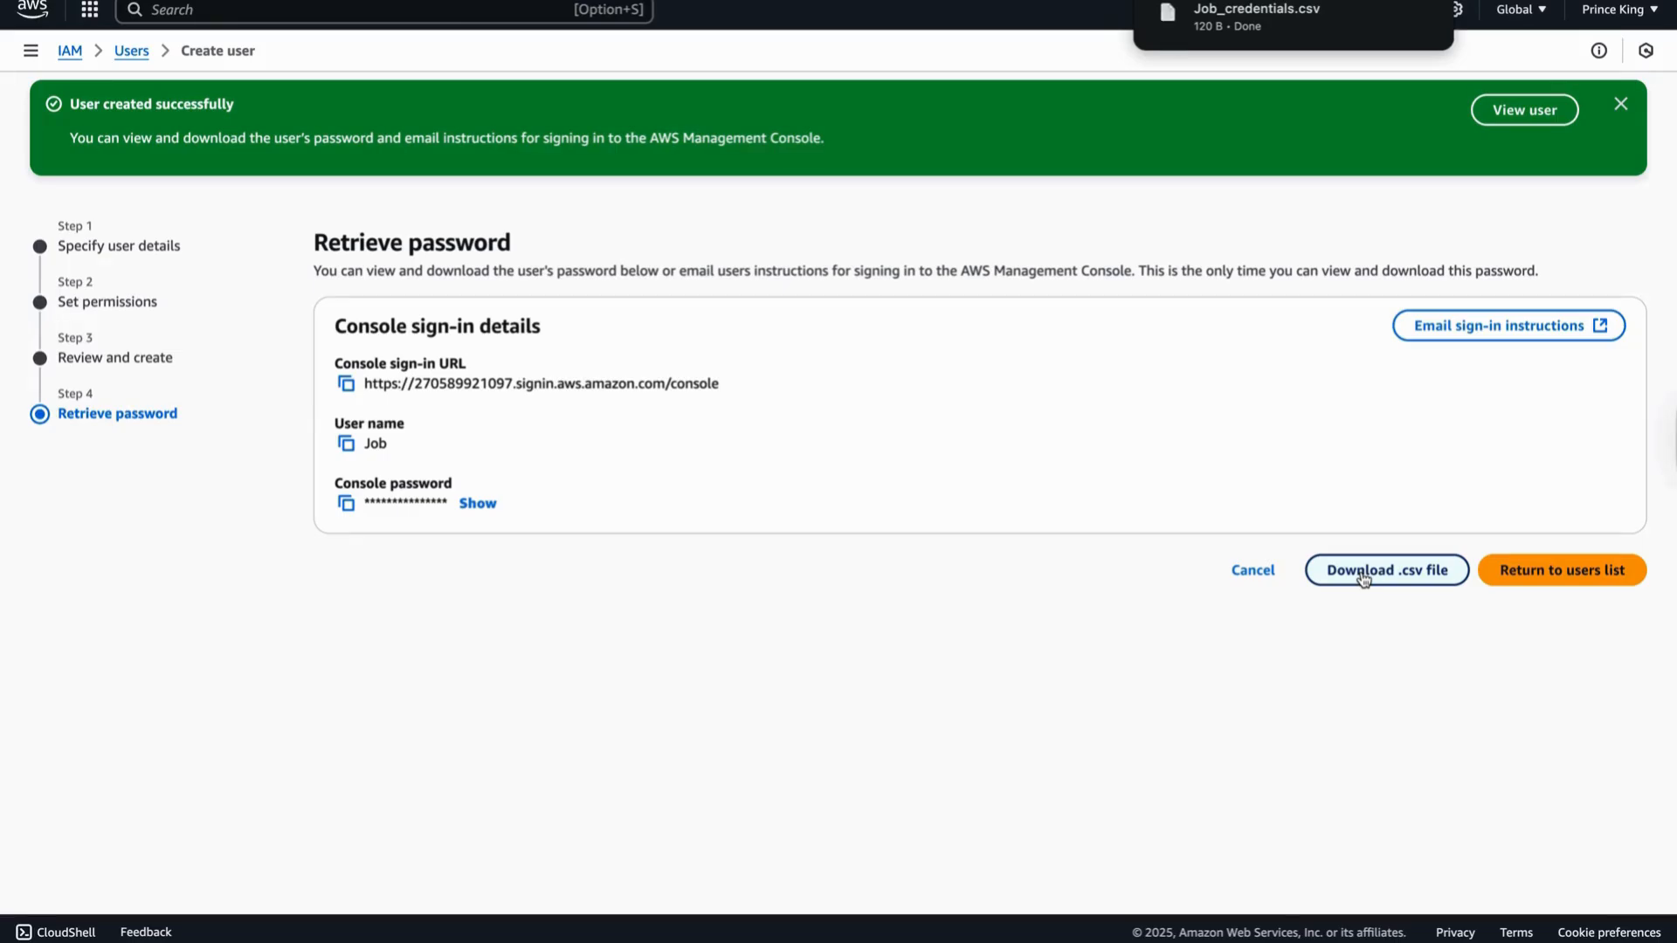
pyautogui.moveTo(1242, 38)
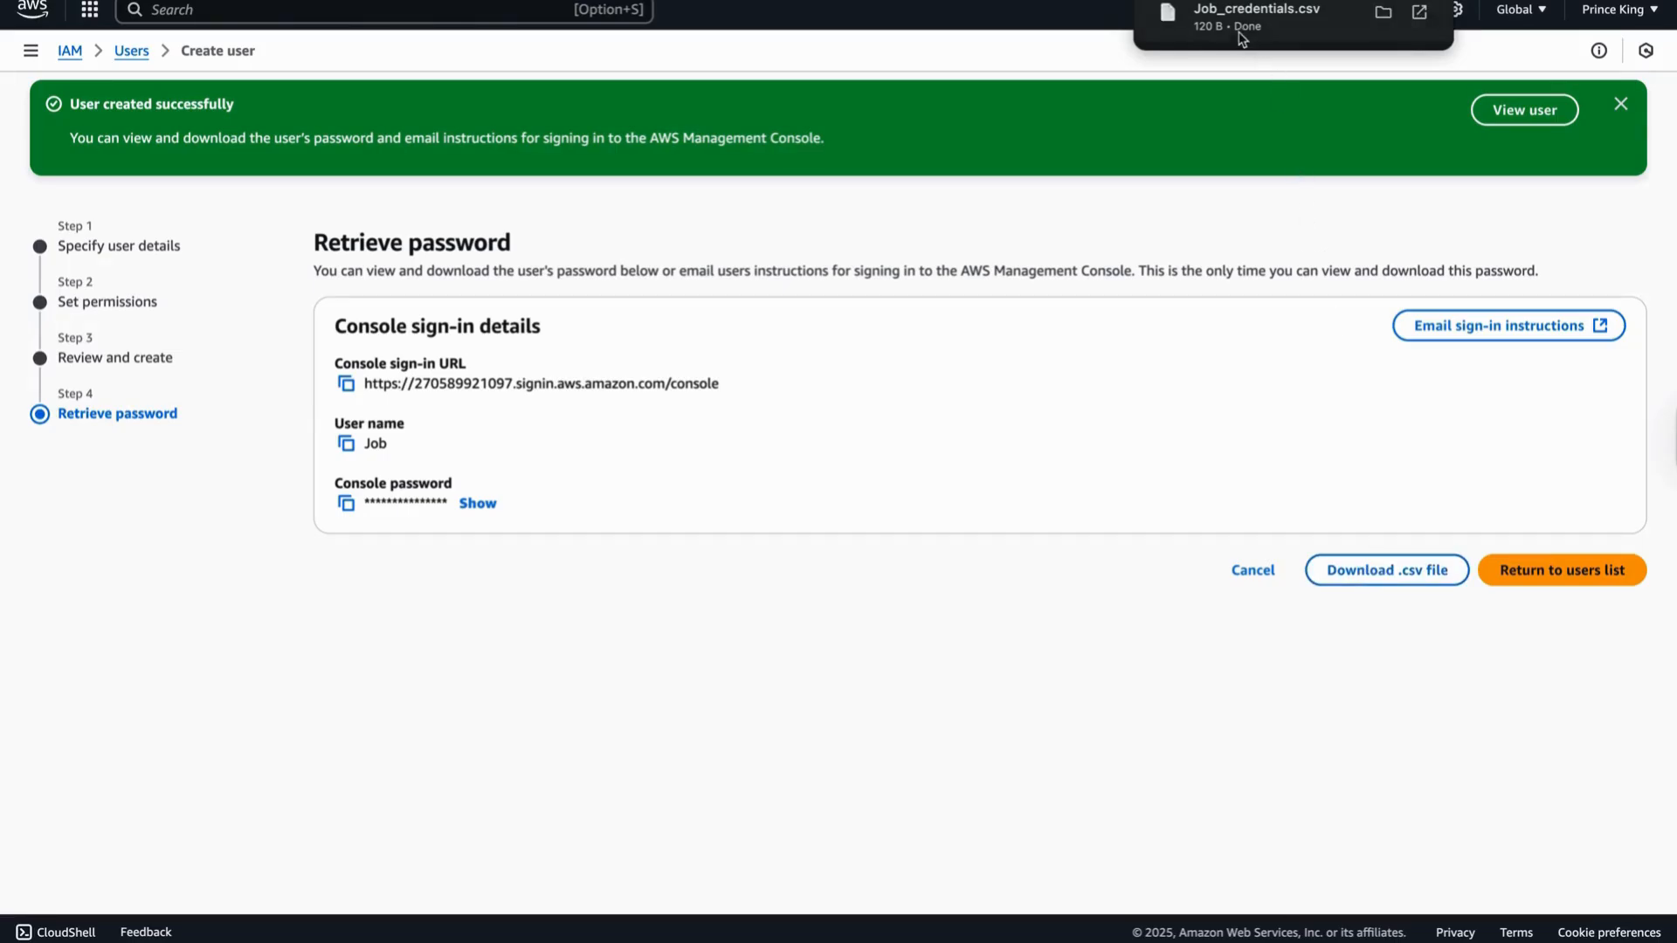
pyautogui.click(1556, 576)
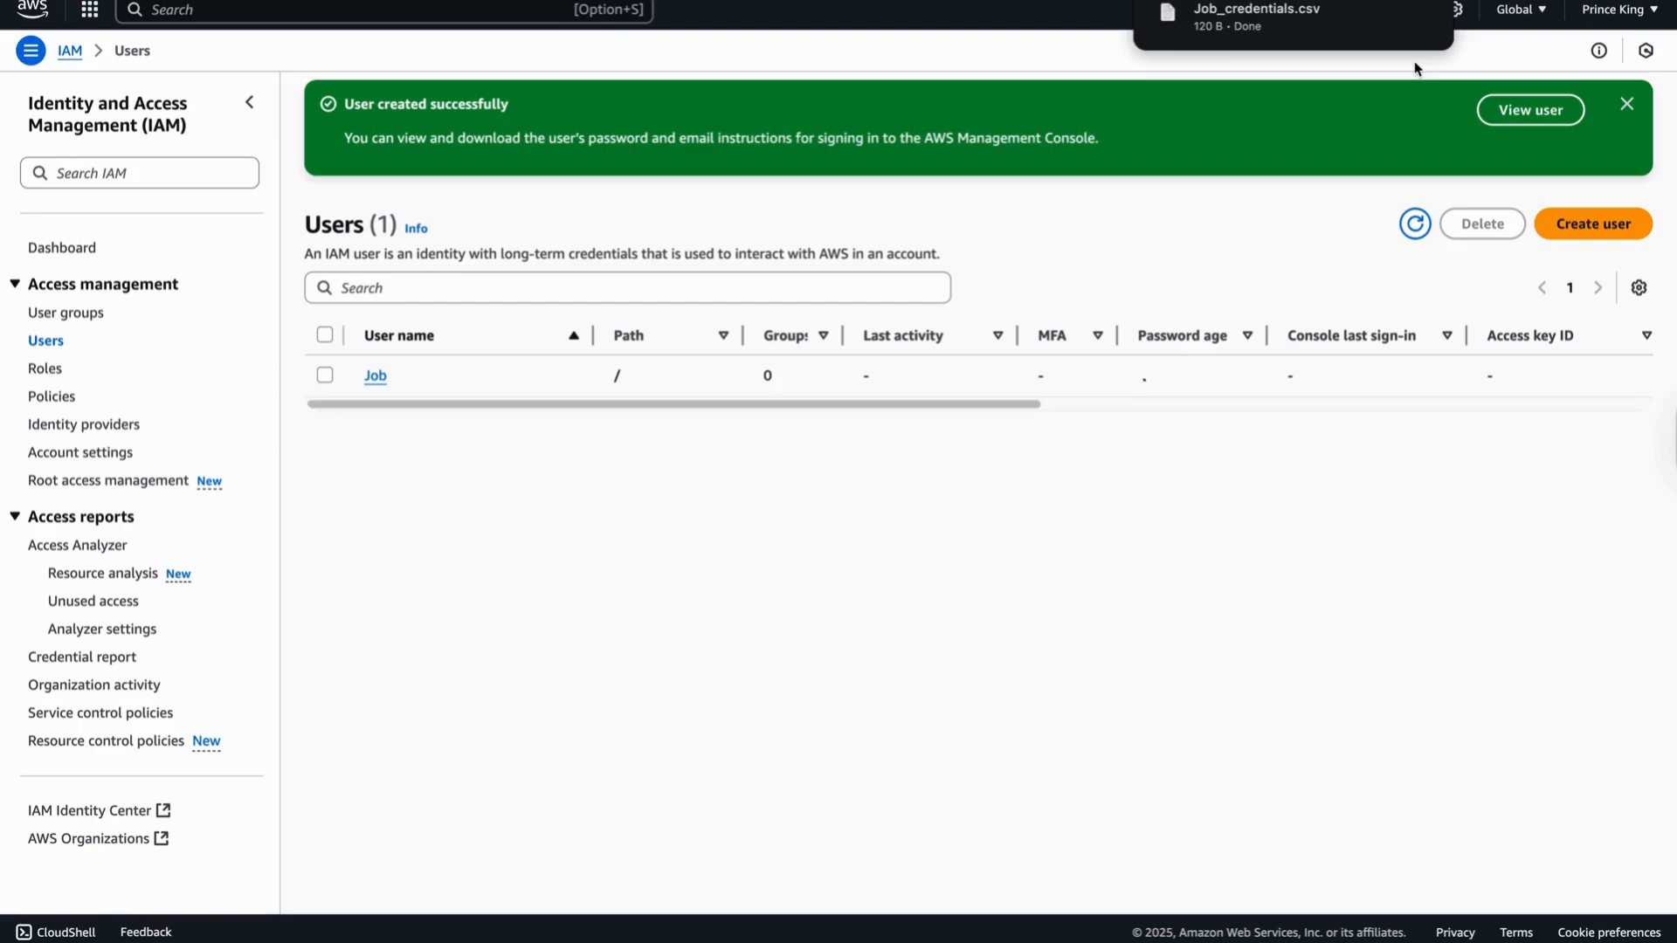
pyautogui.click(1656, 13)
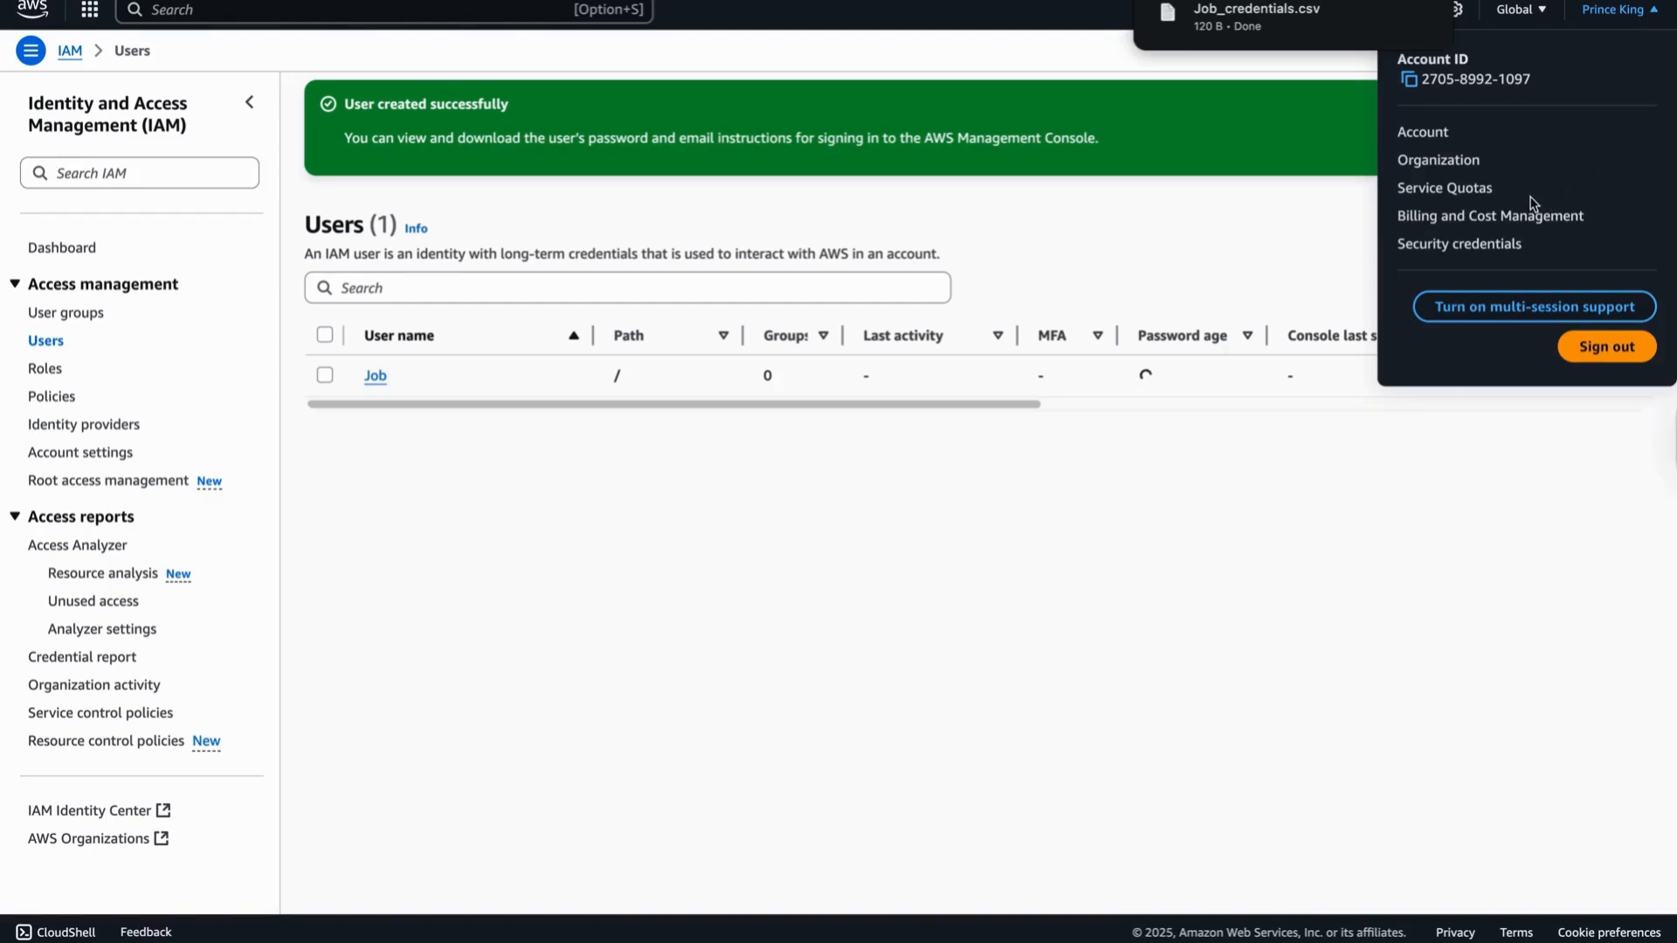
# - Sign out of the AWS console and view the Job_credentials.csv table in Numbers
pyautogui.click(1599, 347)
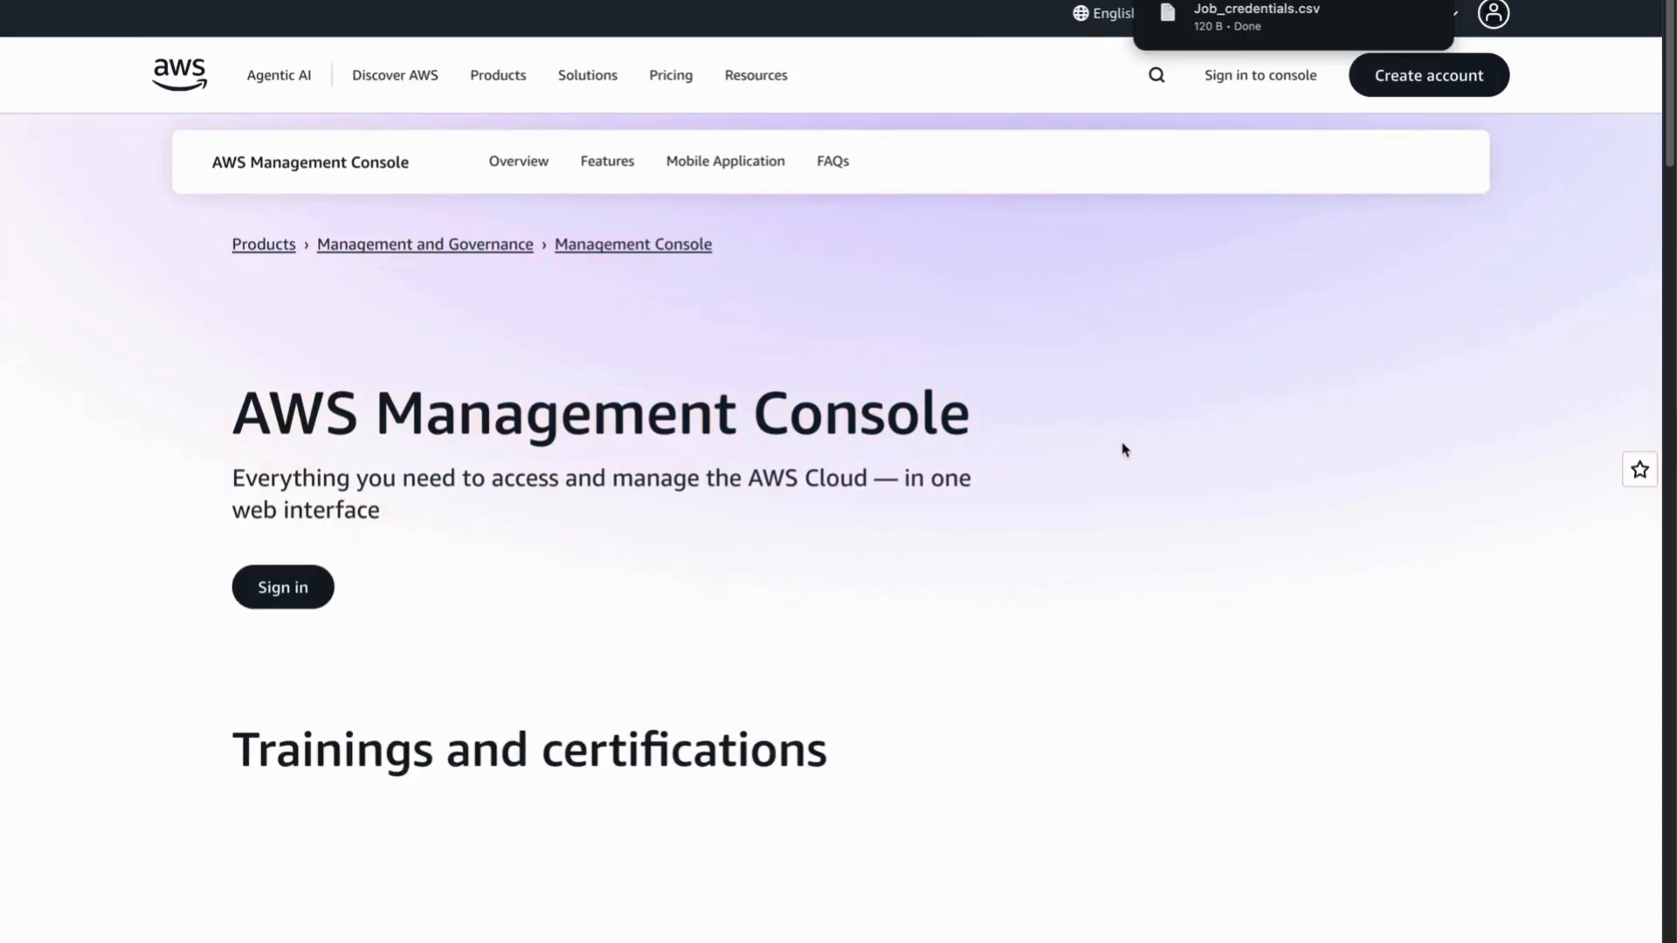
pyautogui.moveTo(1230, 15)
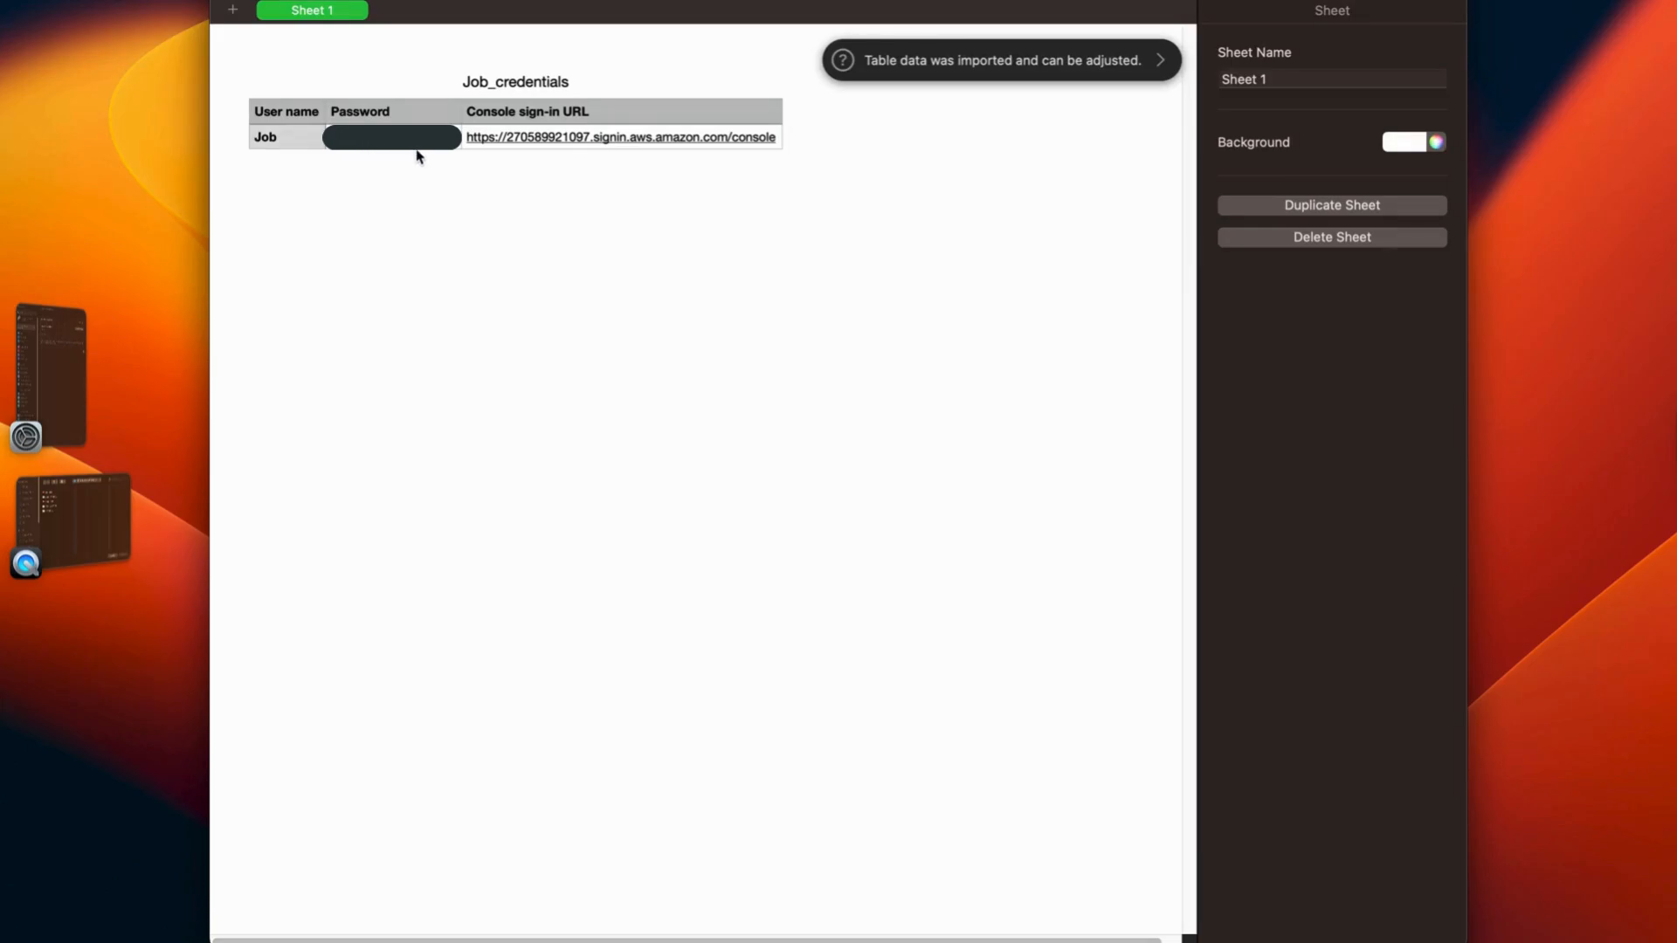
pyautogui.click(515, 138)
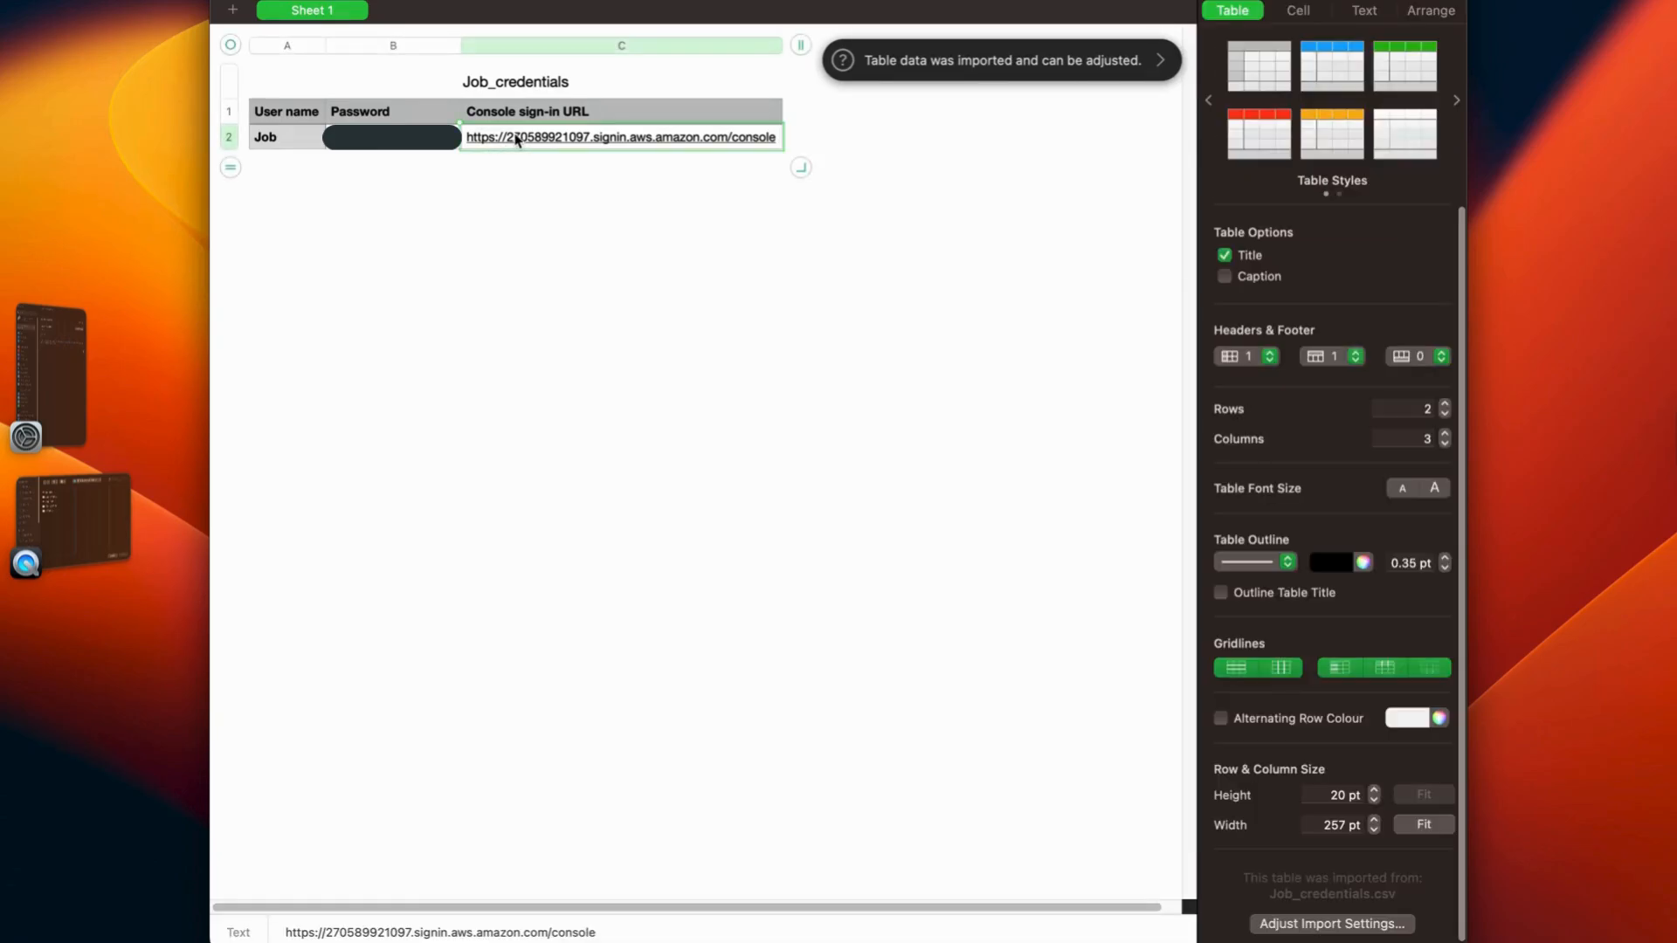